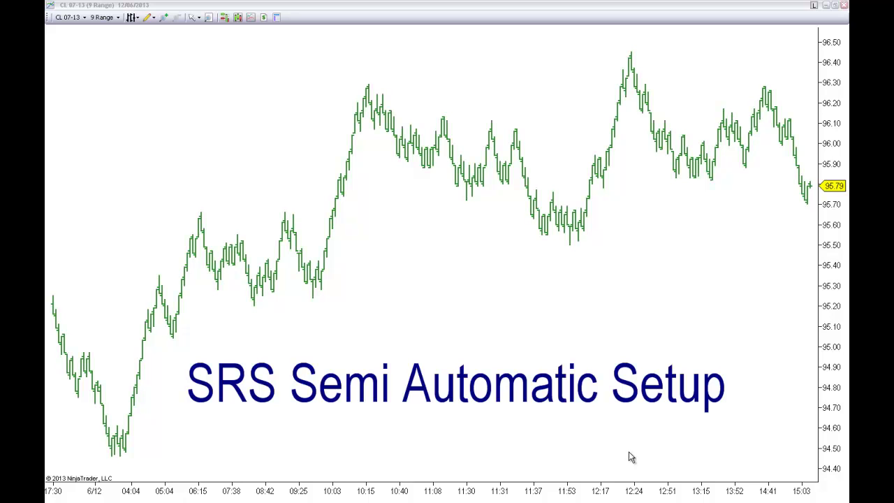
# - Delete the 'SRS Semi Automatic Setup' caption text from the CL 07-13 chart
pyautogui.click(537, 400)
pyautogui.press('Delete')
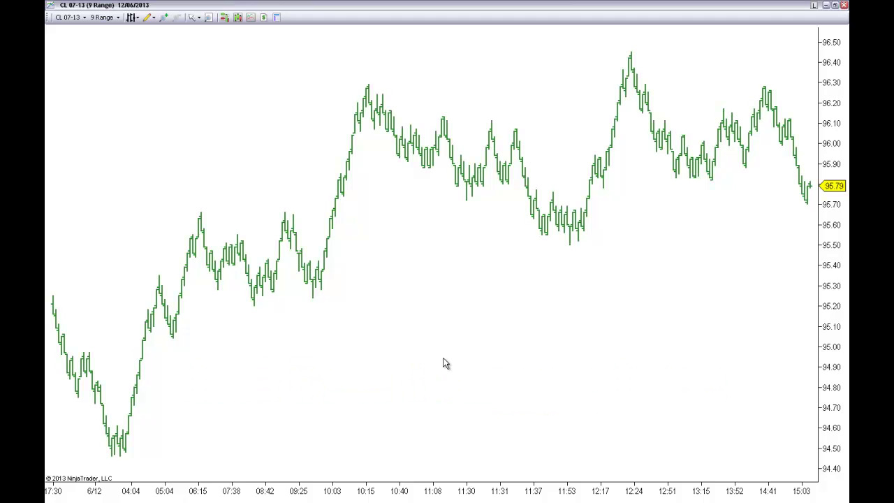
# - Find PMS_SRS in the Indicators list, add it, and apply it to the CL 07-13 chart
pyautogui.rightClick(353, 327)
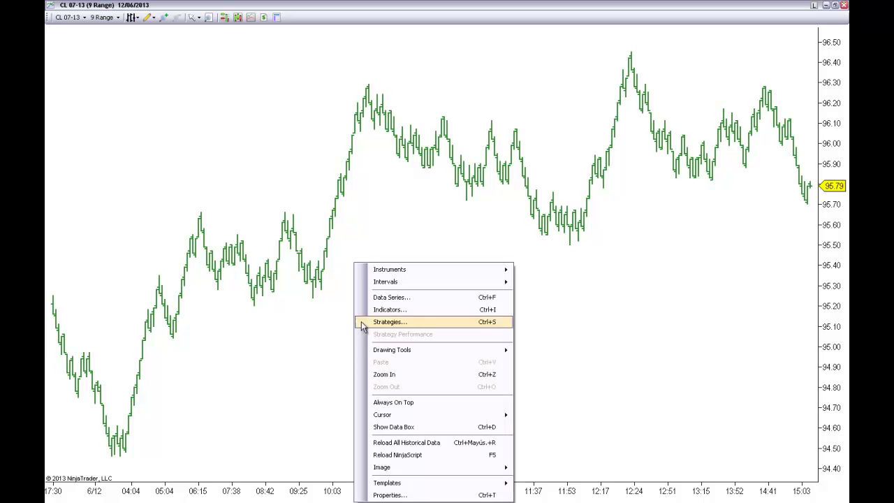
pyautogui.click(391, 307)
pyautogui.click(342, 208)
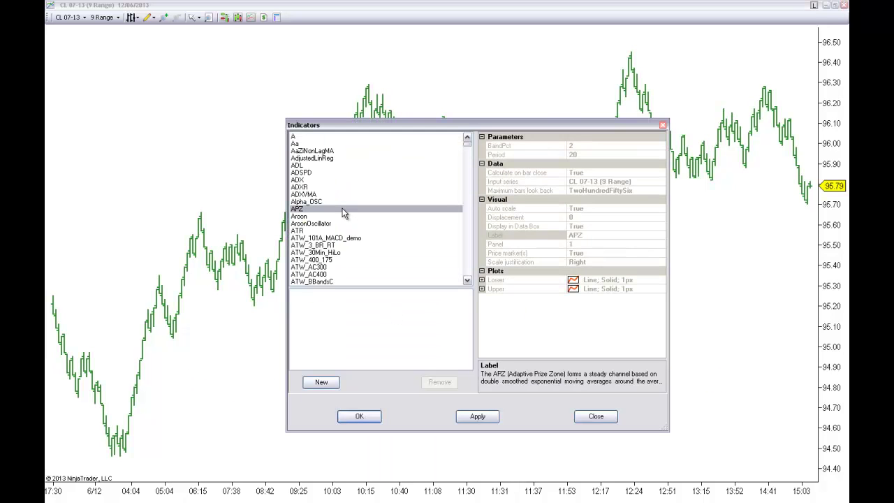
pyautogui.press('p')
pyautogui.scroll(-8, 357, 243)
pyautogui.scroll(-20, 356, 242)
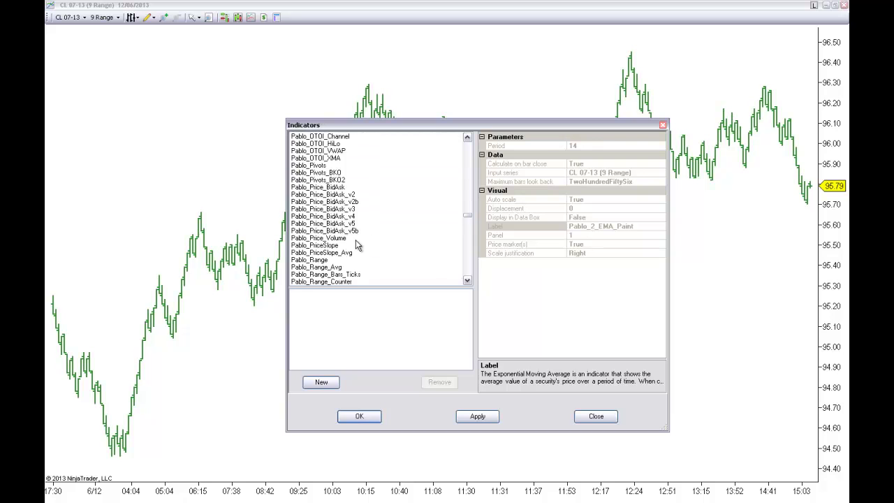
pyautogui.scroll(-20, 355, 260)
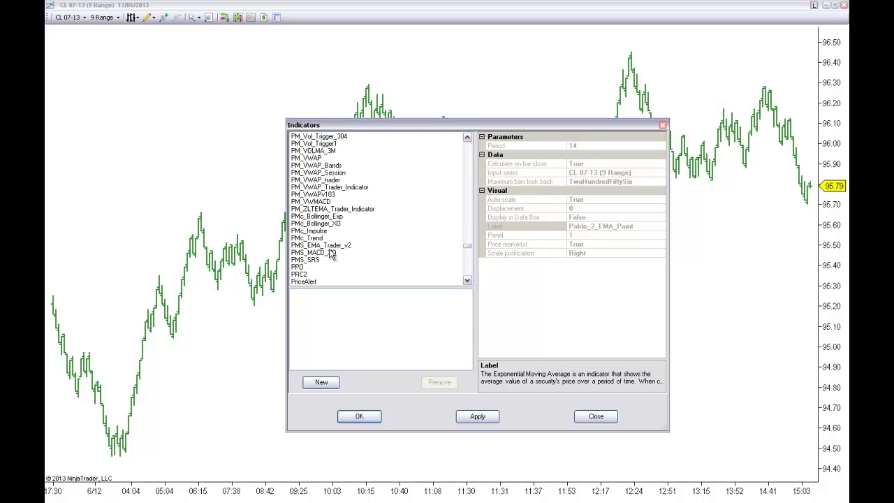
pyautogui.click(314, 261)
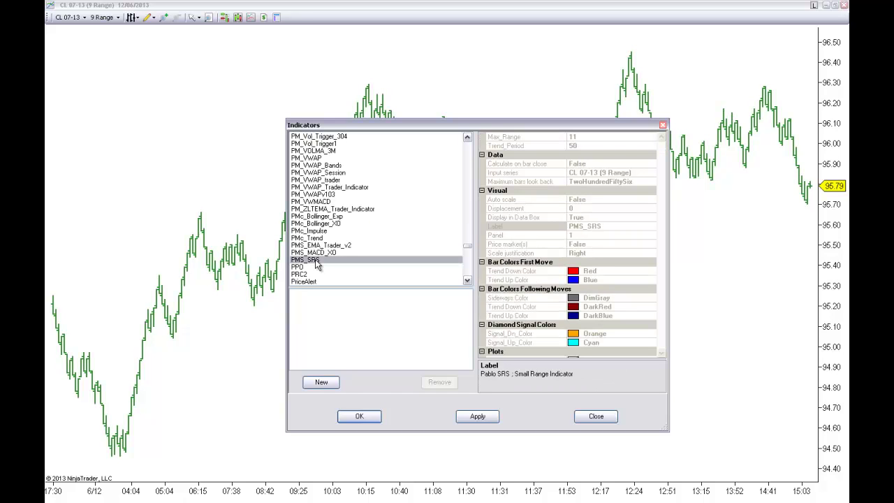
pyautogui.doubleClick(314, 260)
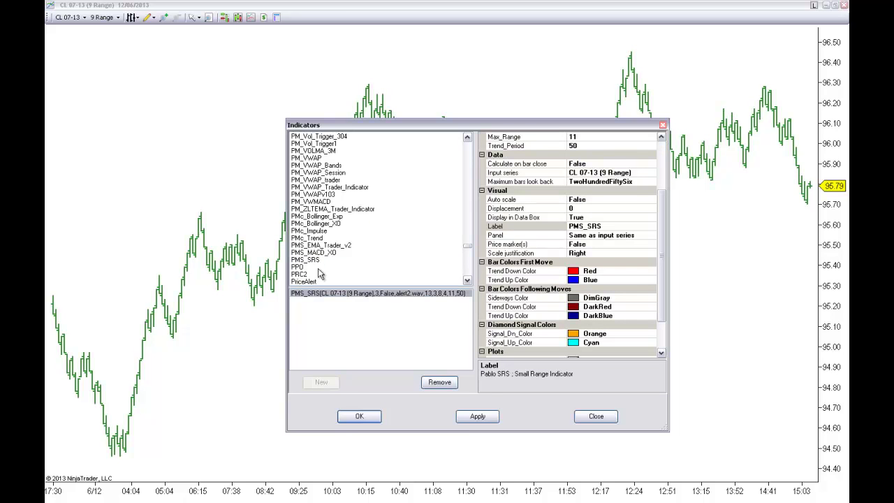
pyautogui.click(358, 418)
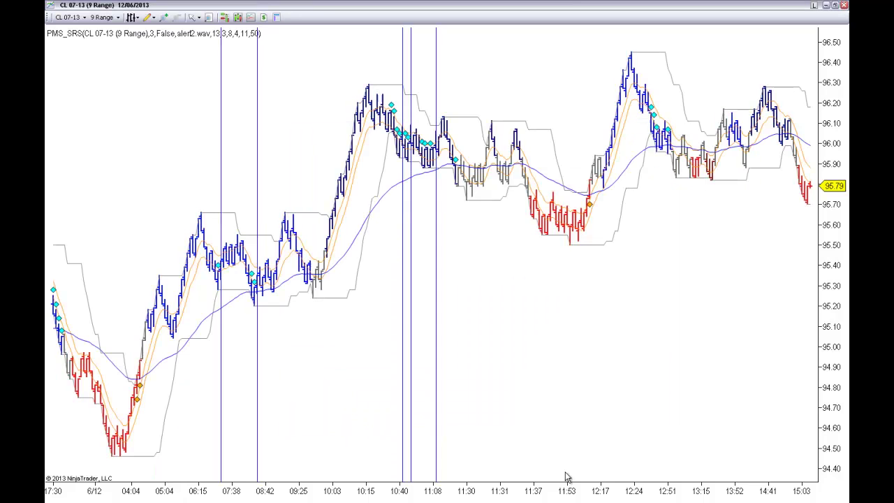
# - Widen the bar spacing and review PMS_SRS settings 13,3,8,4,11,50 without changing them
pyautogui.moveTo(567, 488); pyautogui.dragTo(509, 493)
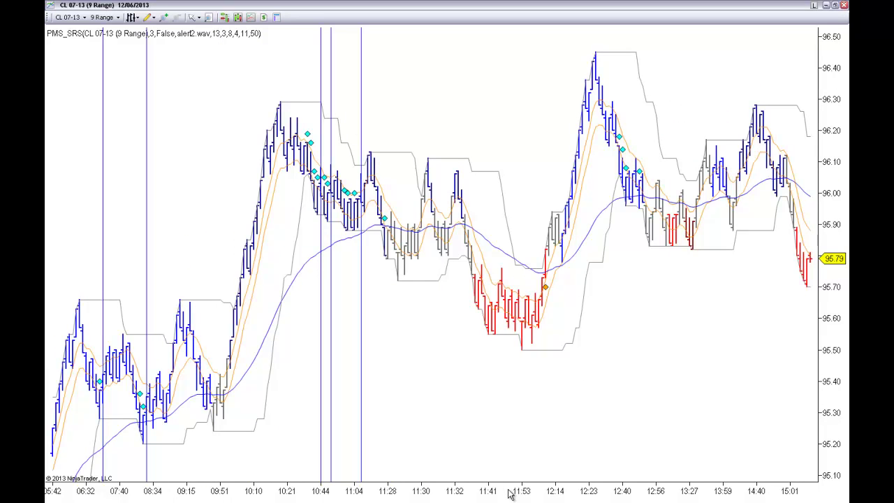
pyautogui.doubleClick(410, 283)
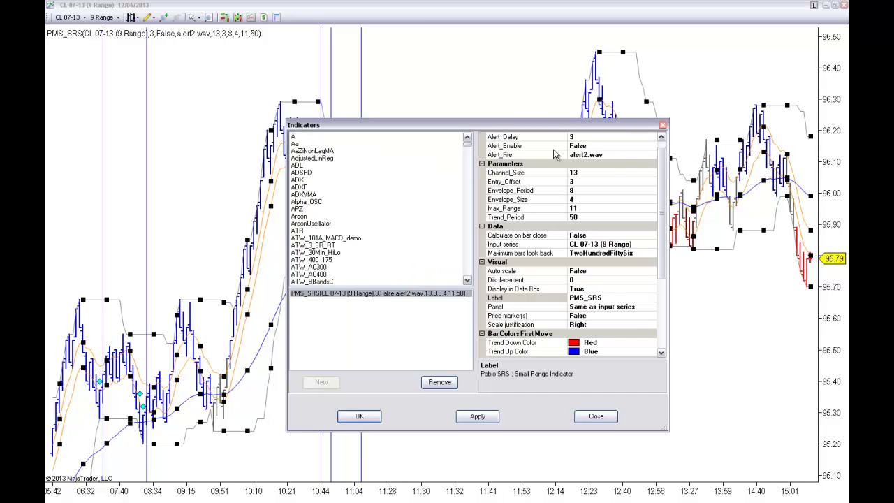
pyautogui.scroll(1, 556, 152)
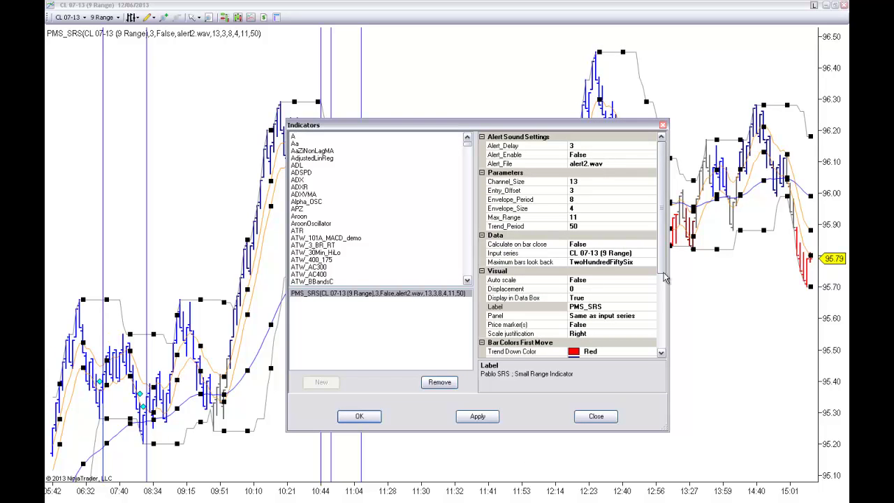
pyautogui.moveTo(660, 266); pyautogui.dragTo(659, 369)
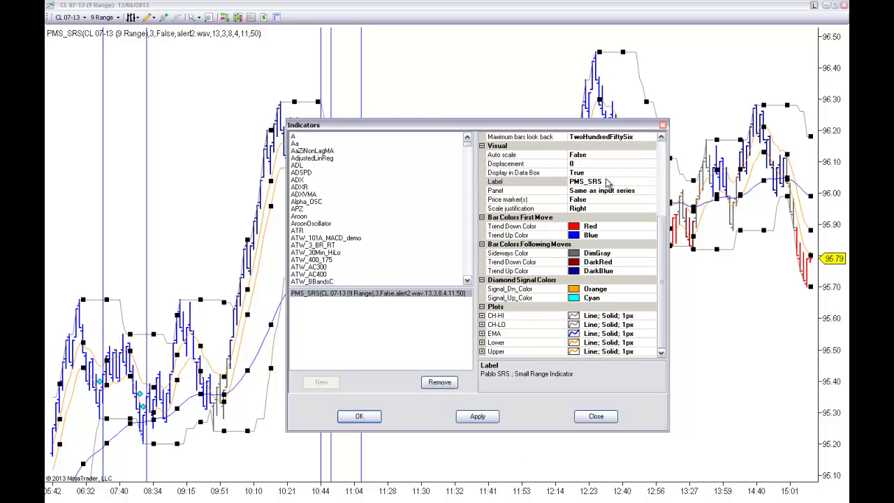
pyautogui.moveTo(662, 328); pyautogui.dragTo(660, 265)
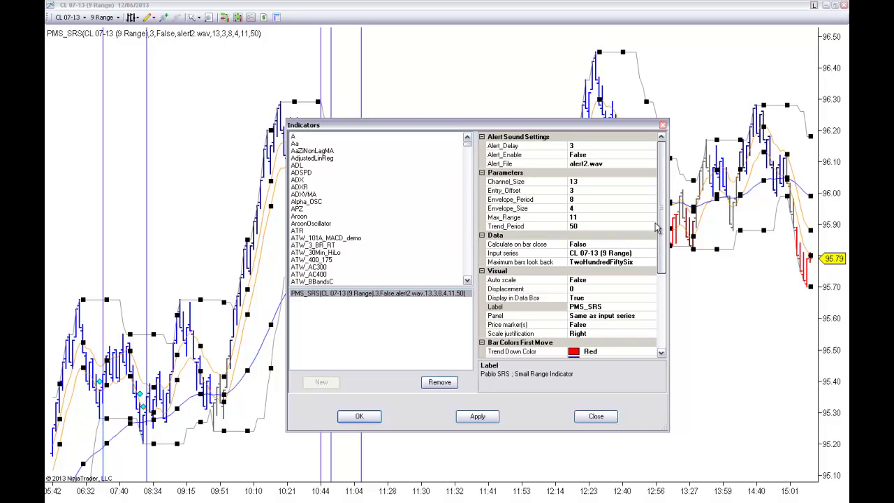
pyautogui.click(597, 418)
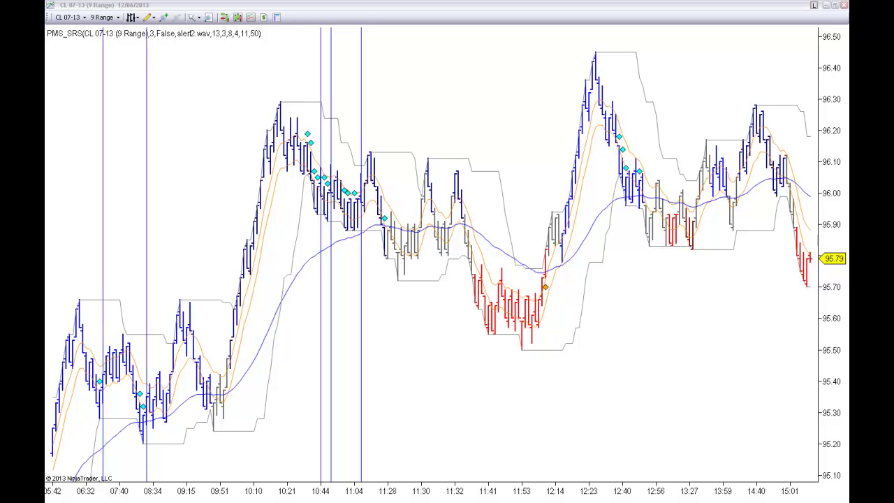
# - Arrange the Alerts window beside the Replay panel under the chart, then check a bar's data values
pyautogui.moveTo(695, 346); pyautogui.dragTo(638, 412)
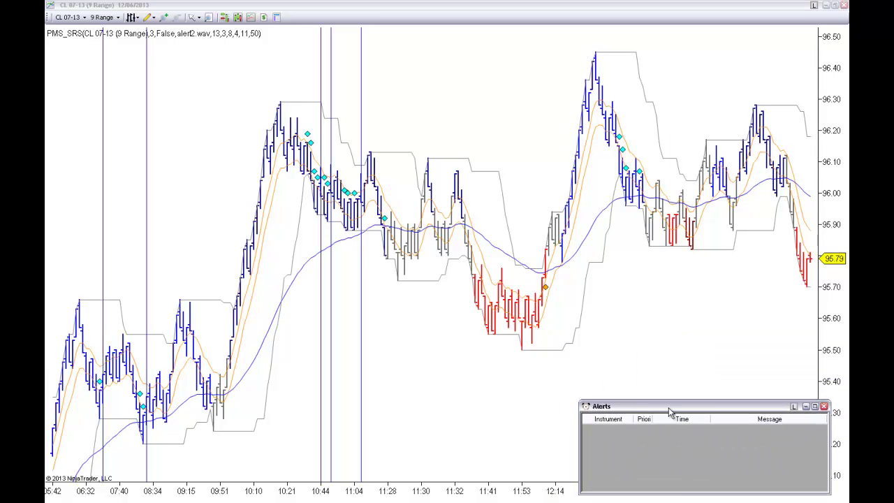
pyautogui.moveTo(490, 410); pyautogui.dragTo(462, 437)
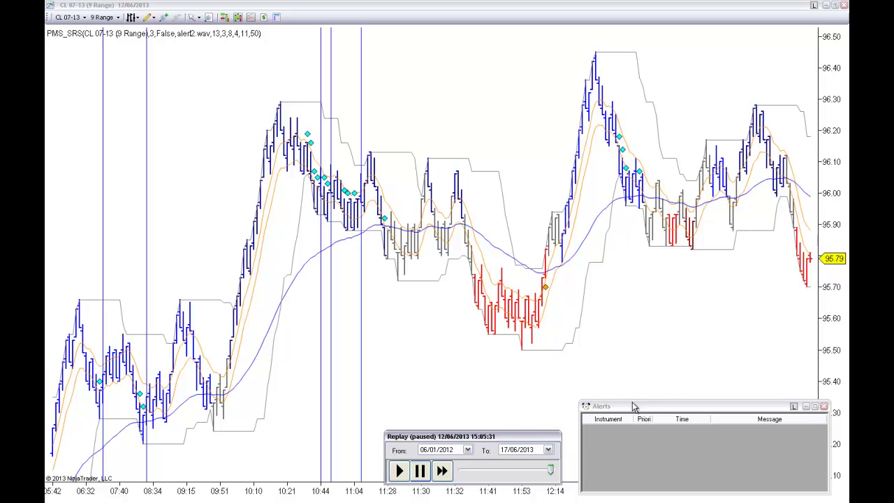
pyautogui.moveTo(634, 407); pyautogui.dragTo(616, 379)
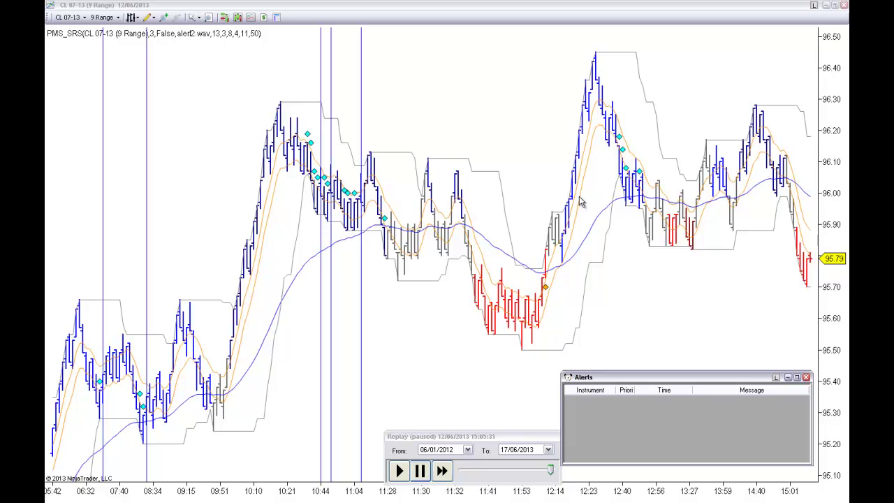
pyautogui.click(605, 171)
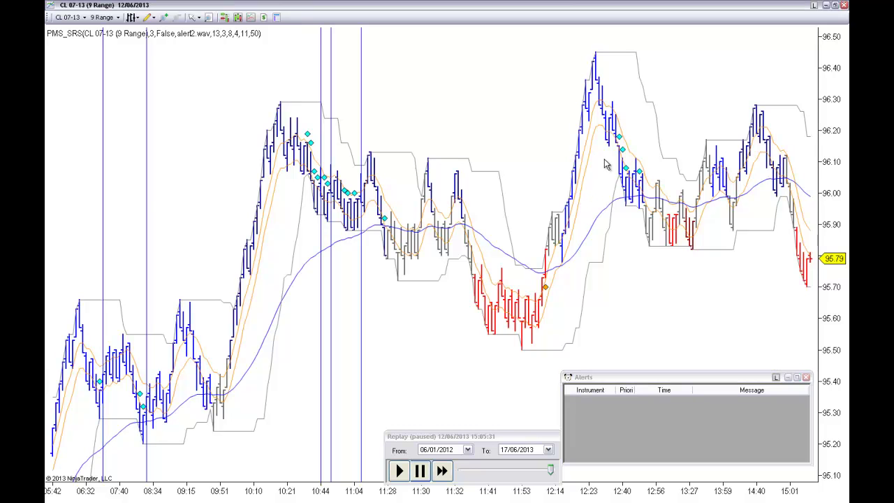
pyautogui.middleClick(608, 165)
# - Jump the replay to 12:20 on 12/06/2013 with Go To
pyautogui.rightClick(492, 474)
pyautogui.click(507, 490)
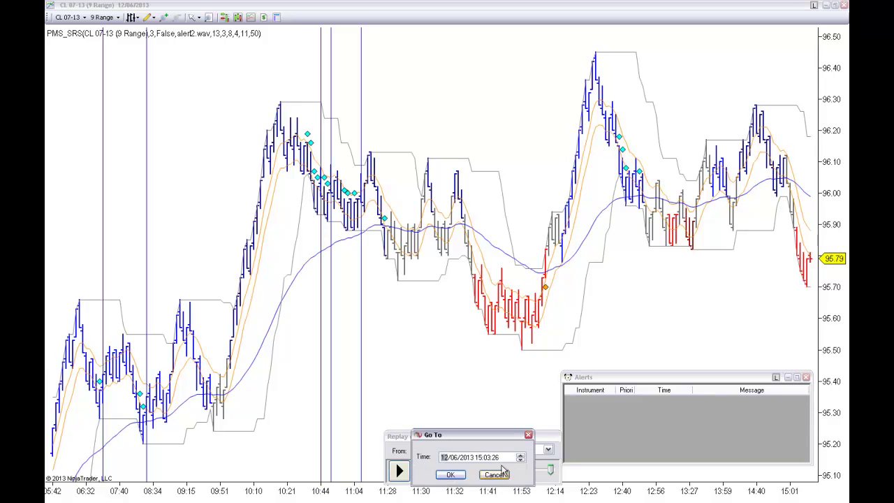
pyautogui.click(480, 457)
pyautogui.write('12:20')
pyautogui.click(450, 475)
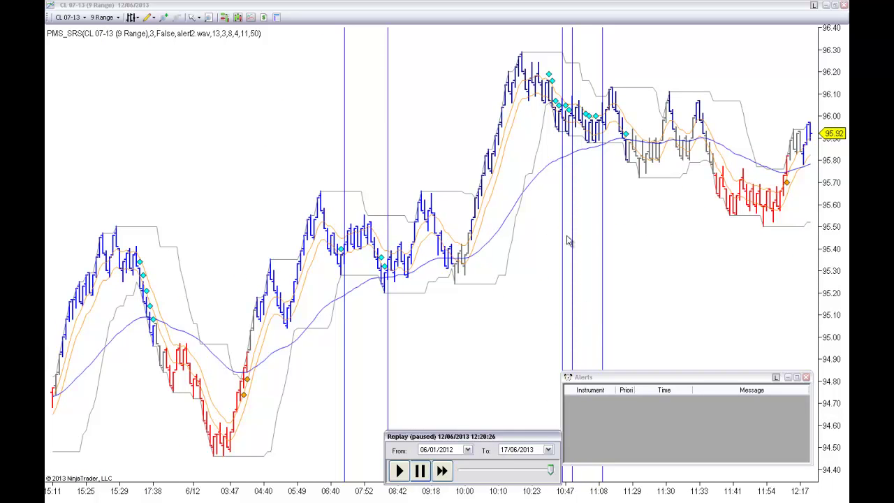
# - Turn on PMS_SRS sound alerts by setting Alert_Enable to True
pyautogui.doubleClick(513, 247)
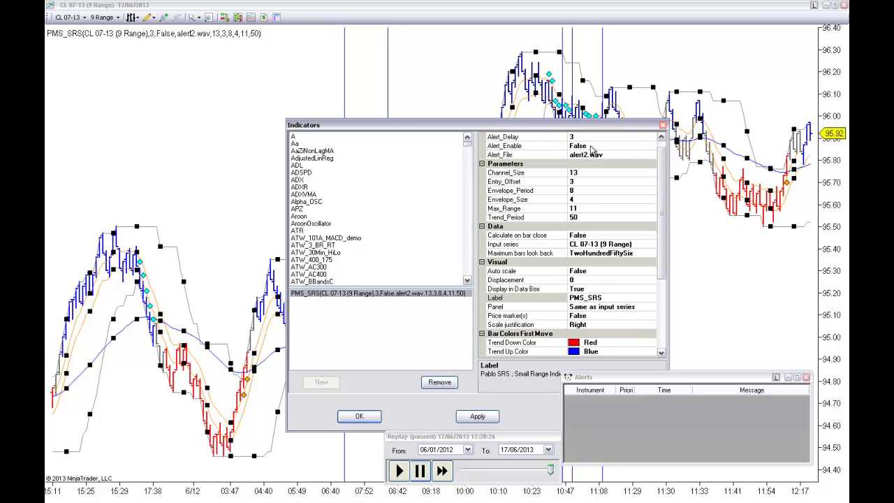
pyautogui.doubleClick(516, 146)
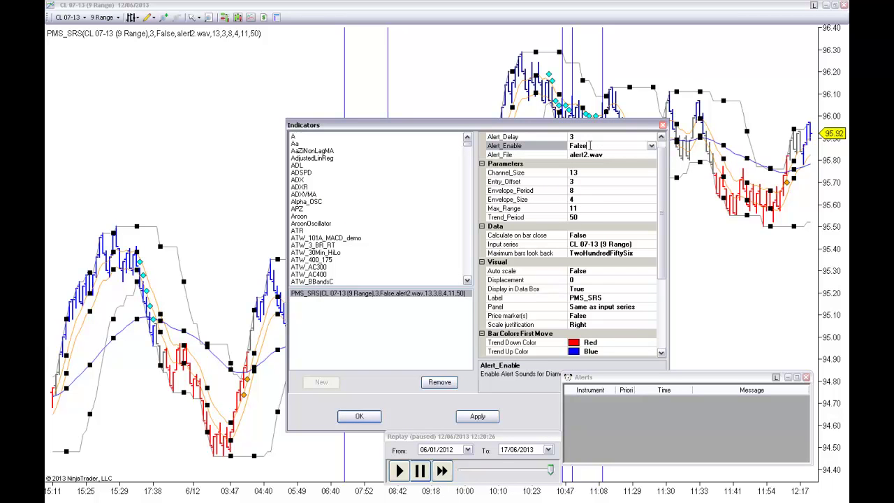
pyautogui.click(368, 417)
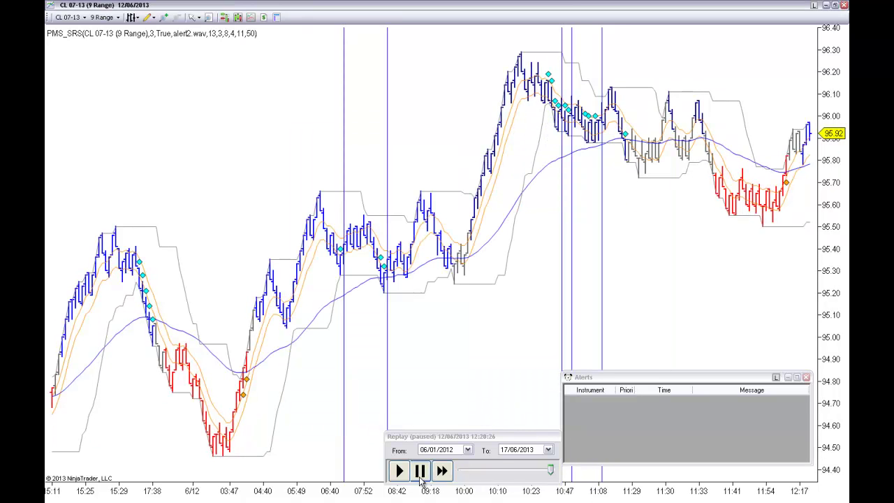
# - Start the replay at 1x and adjust the chart so the newest wider-spaced bars are visible
pyautogui.click(399, 472)
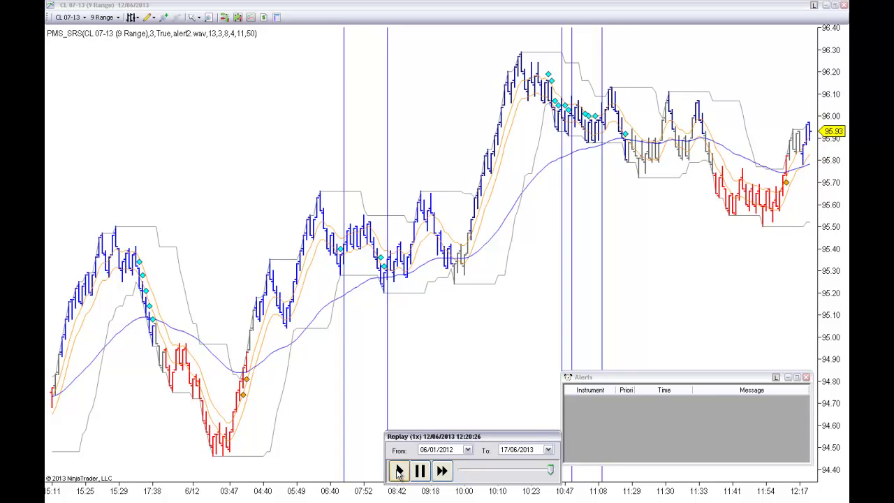
pyautogui.moveTo(688, 281); pyautogui.dragTo(414, 295)
pyautogui.moveTo(562, 494); pyautogui.dragTo(421, 487)
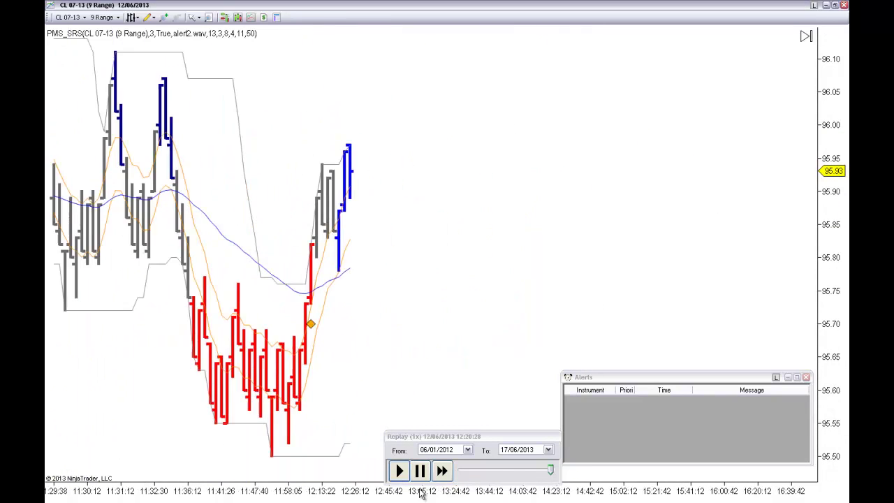
pyautogui.moveTo(445, 305); pyautogui.dragTo(524, 325)
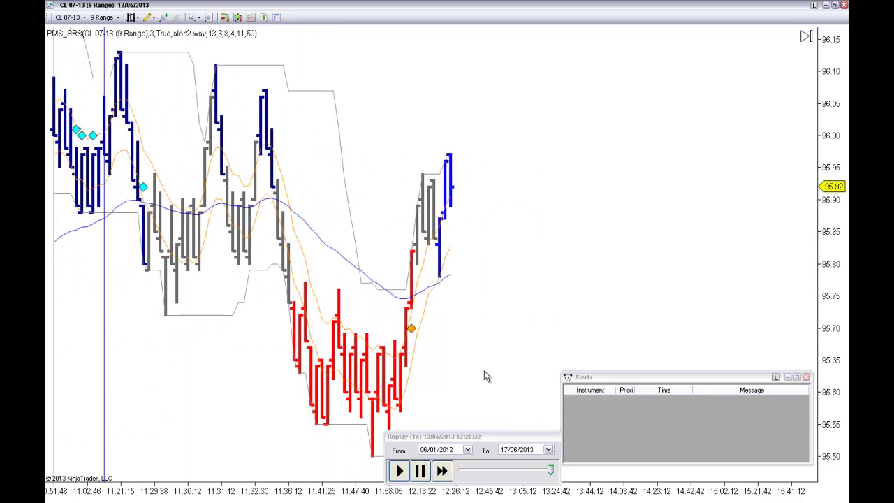
pyautogui.scroll(-5, 484, 370)
pyautogui.moveTo(440, 375); pyautogui.dragTo(472, 375)
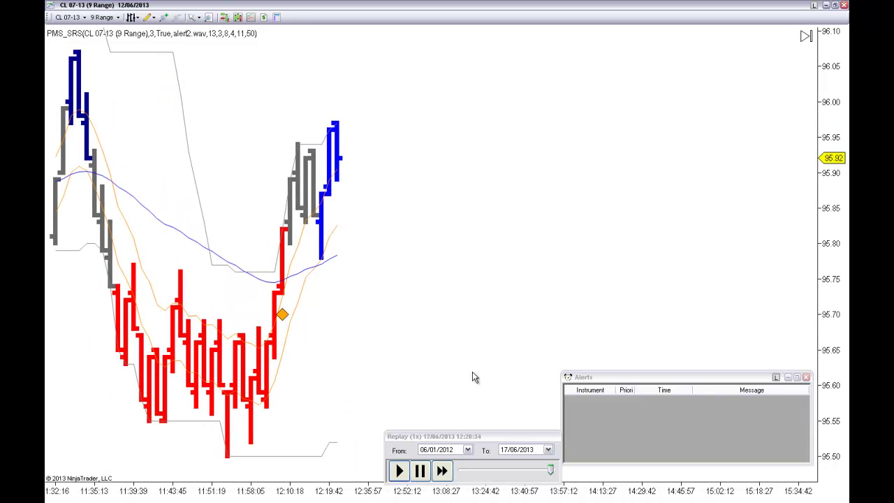
# - Raise replay speed through 6x, 30x and 200x, pausing at the SRS Buy 96.23 alert
pyautogui.click(447, 472)
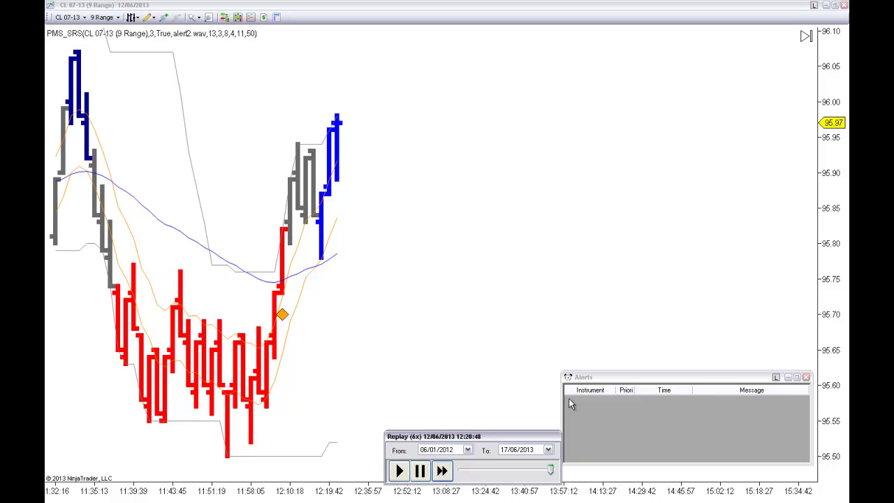
pyautogui.click(444, 473)
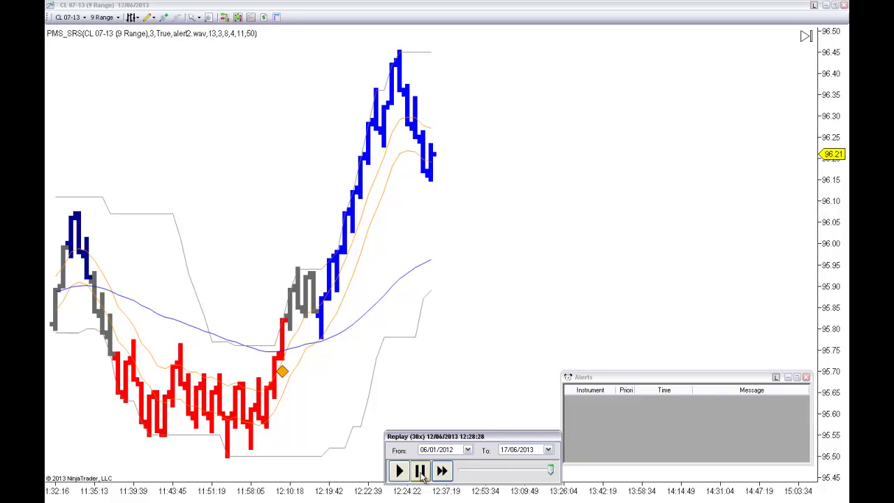
pyautogui.click(441, 472)
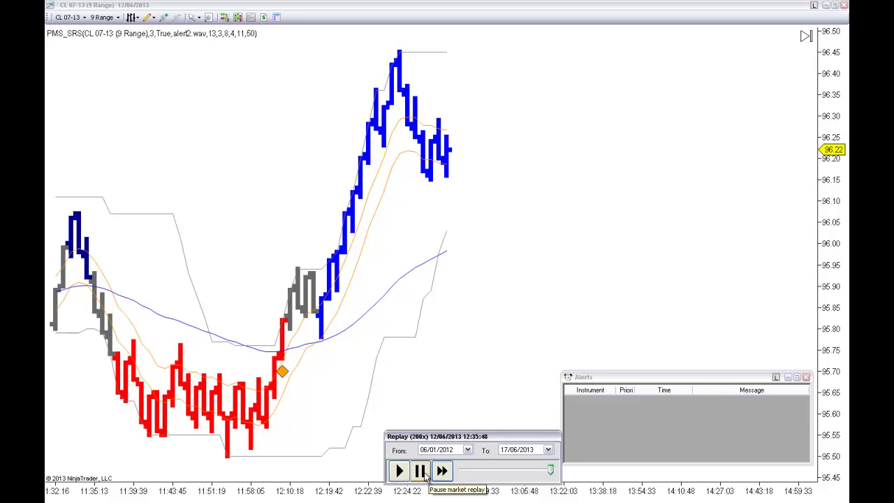
pyautogui.click(421, 472)
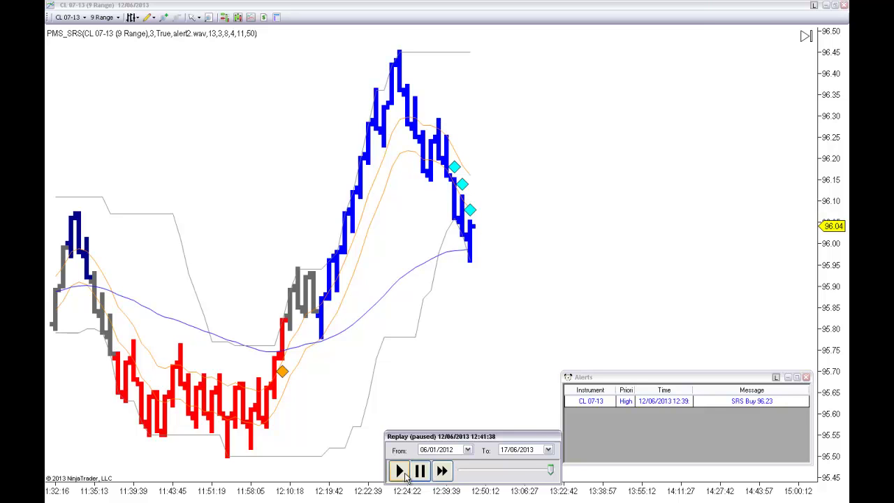
# - Resume the replay, run it at 3x, and pause at 12:42:22
pyautogui.click(402, 472)
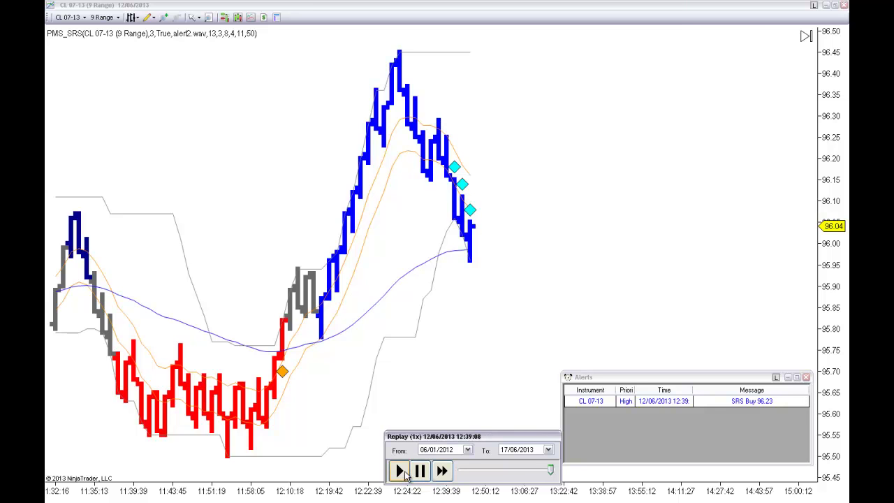
pyautogui.doubleClick(442, 472)
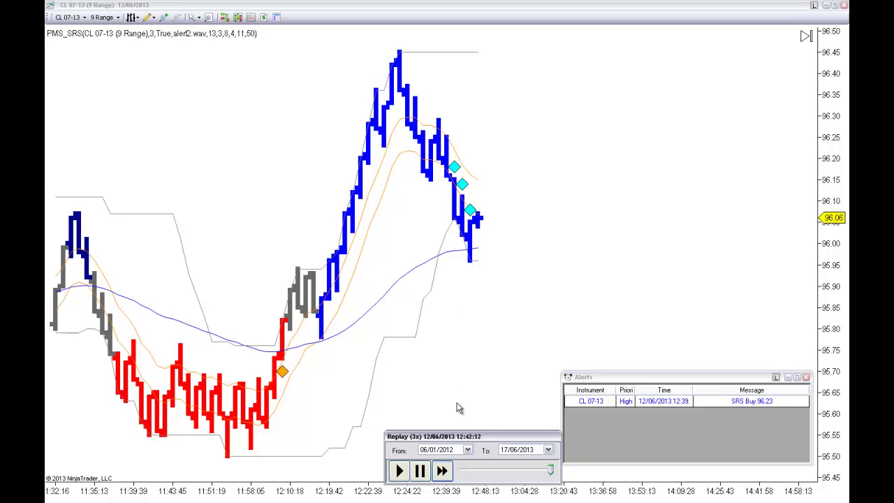
pyautogui.click(420, 471)
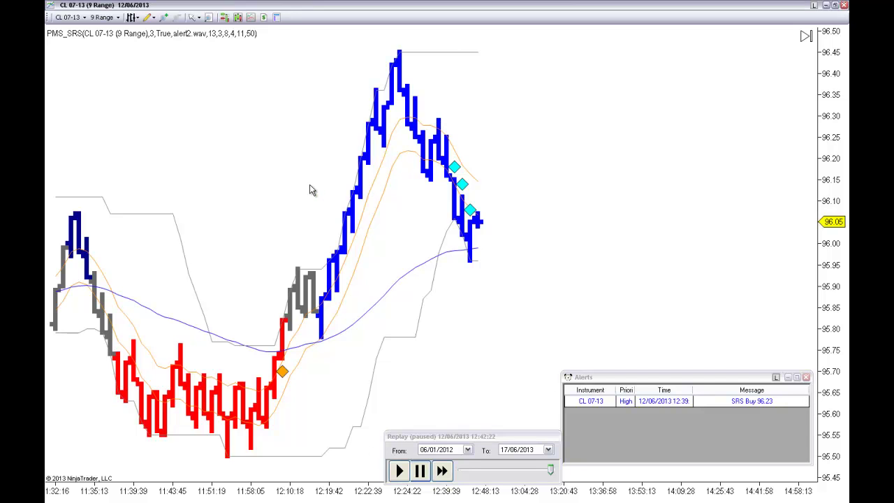
# - In the chart's Strategies dialog, compare PMS_SRS with PMS_SRS_ATM and add PMS_SRS_ATM
pyautogui.rightClick(291, 143)
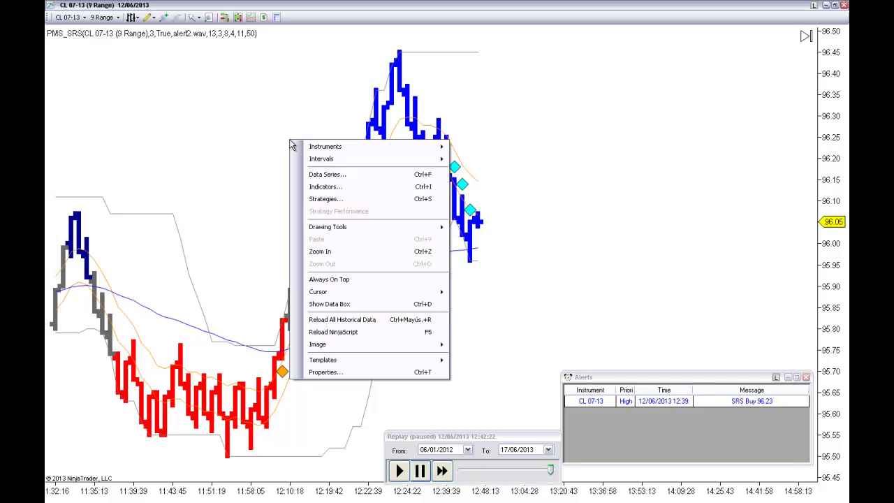
pyautogui.click(337, 204)
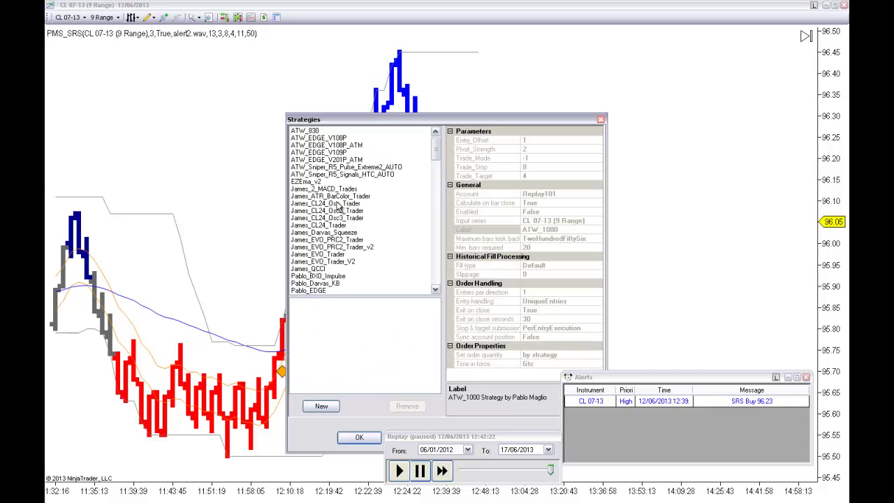
pyautogui.click(338, 197)
pyautogui.press('p')
pyautogui.scroll(-15, 337, 202)
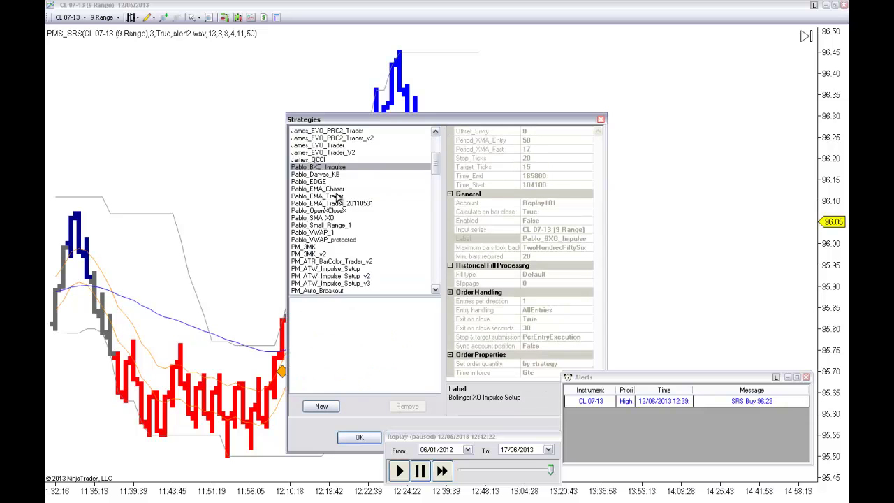
pyautogui.scroll(-7, 337, 203)
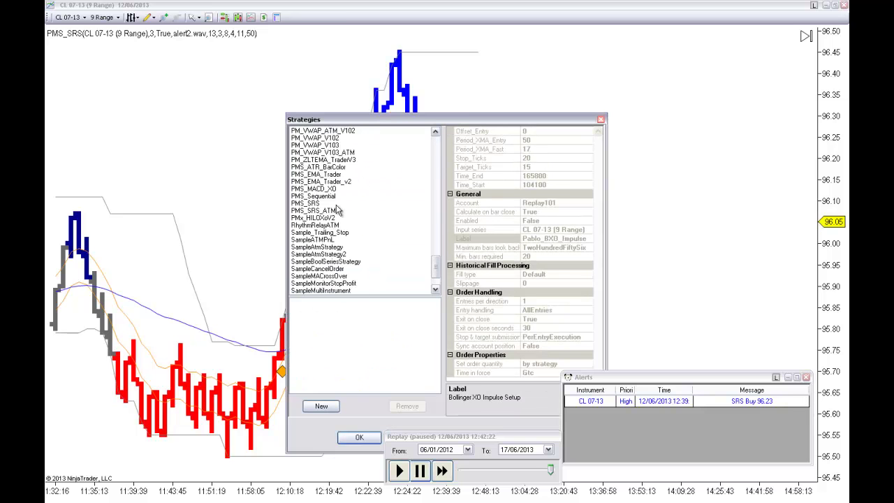
pyautogui.click(327, 203)
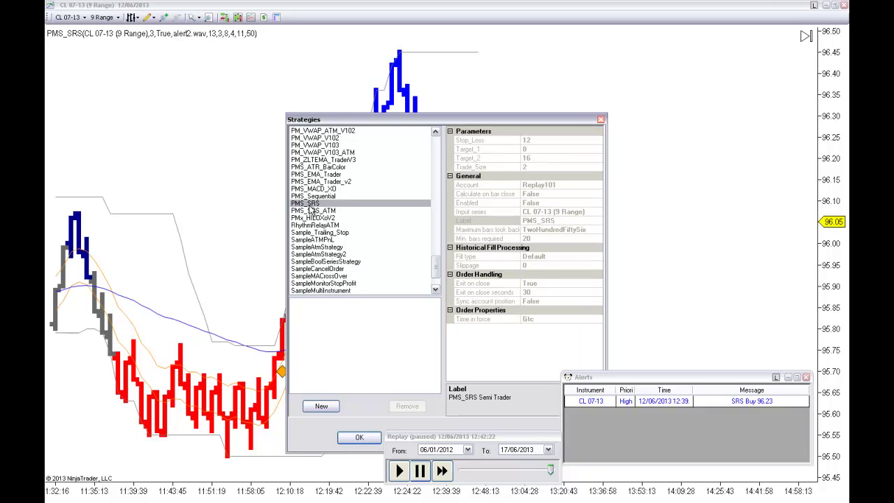
pyautogui.click(321, 211)
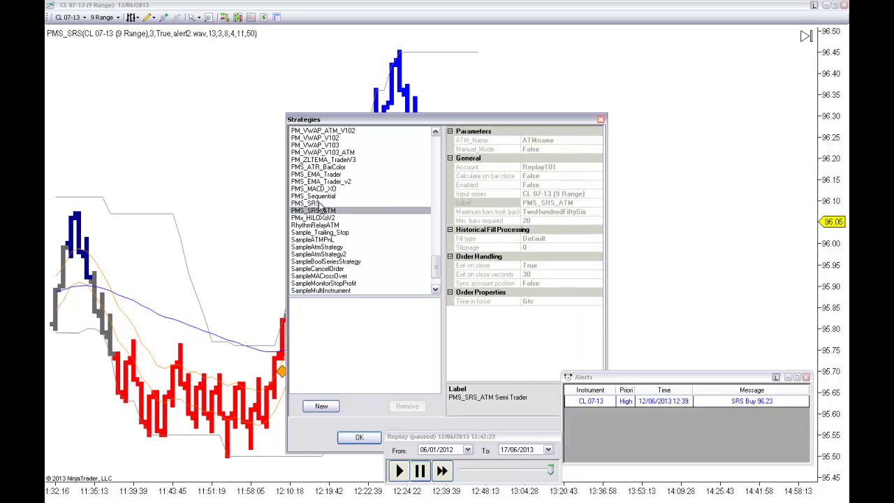
pyautogui.click(318, 204)
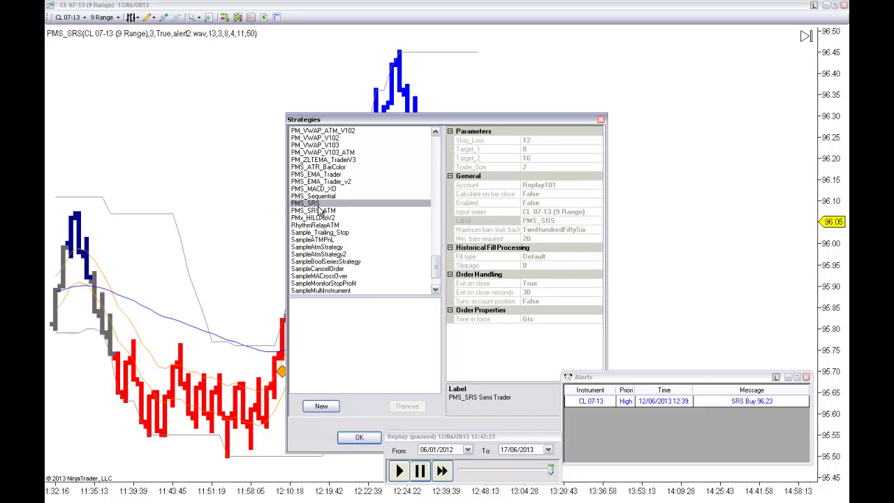
pyautogui.click(320, 211)
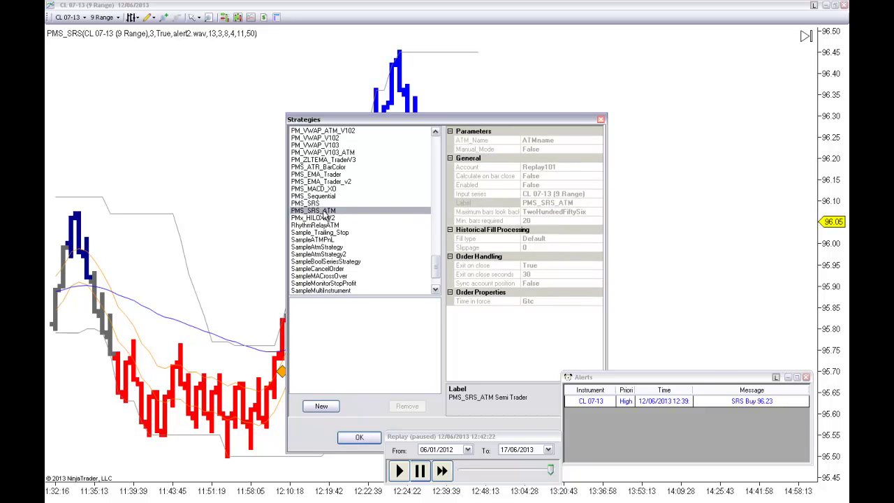
pyautogui.doubleClick(323, 212)
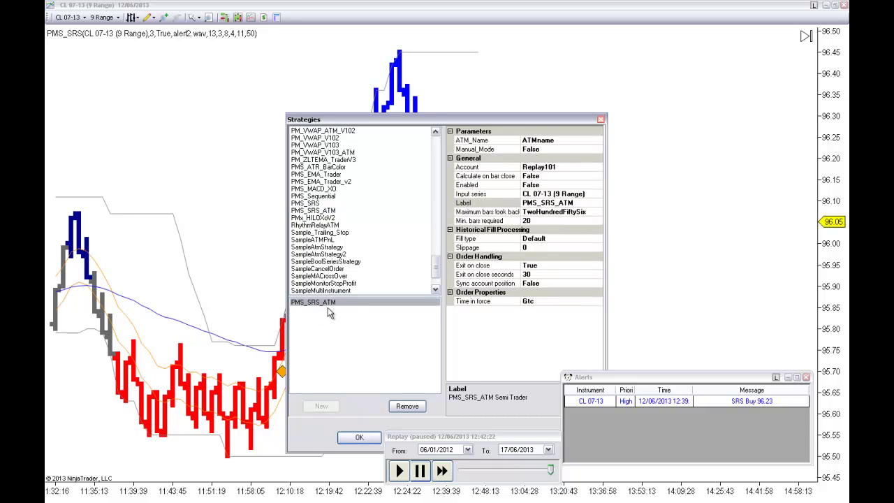
# - Set ATM_Name to ATMdemo and Enabled to True, then confirm the order confirmation prompt
pyautogui.click(567, 141)
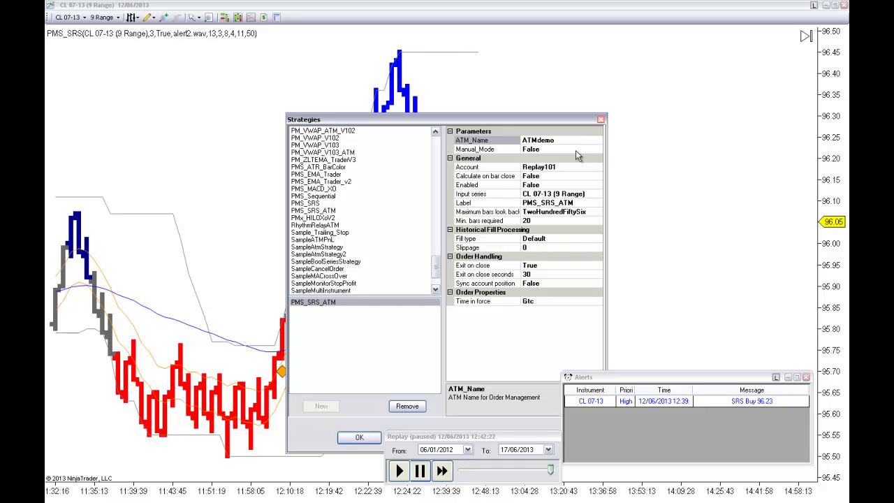
pyautogui.doubleClick(549, 185)
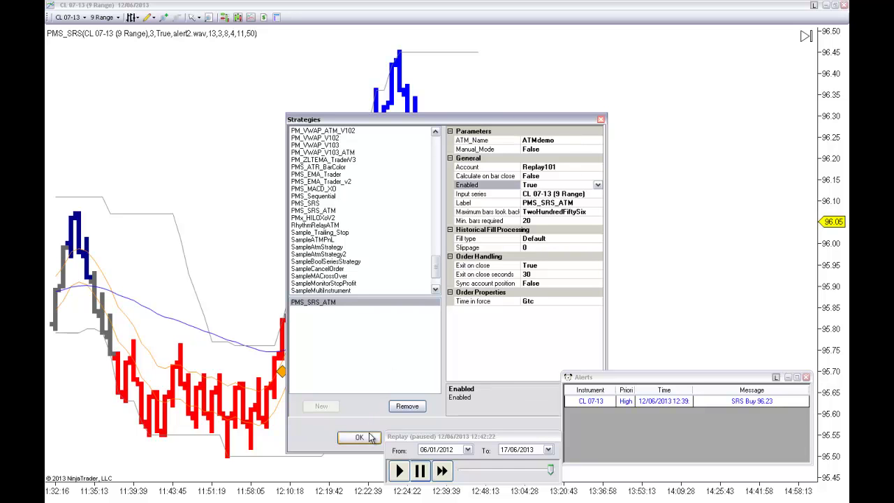
pyautogui.click(370, 437)
pyautogui.click(450, 284)
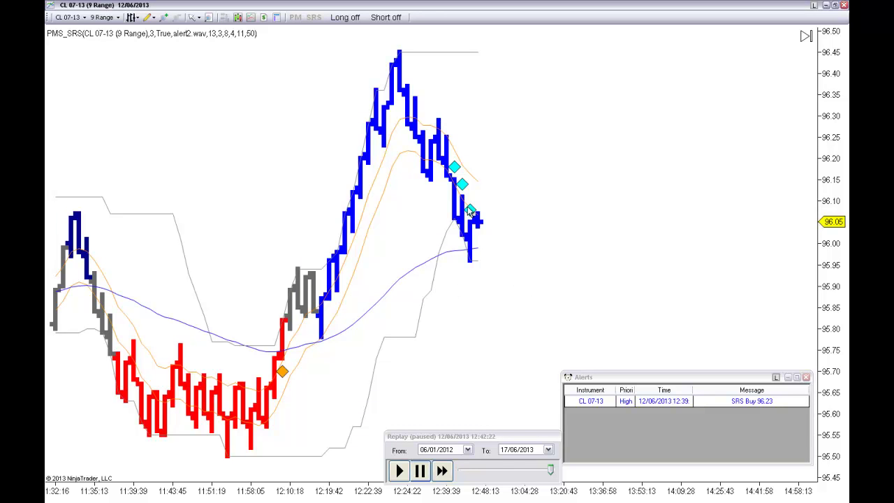
# - Resume the replay at 3x speed and switch the strategy's long trades on
pyautogui.click(399, 473)
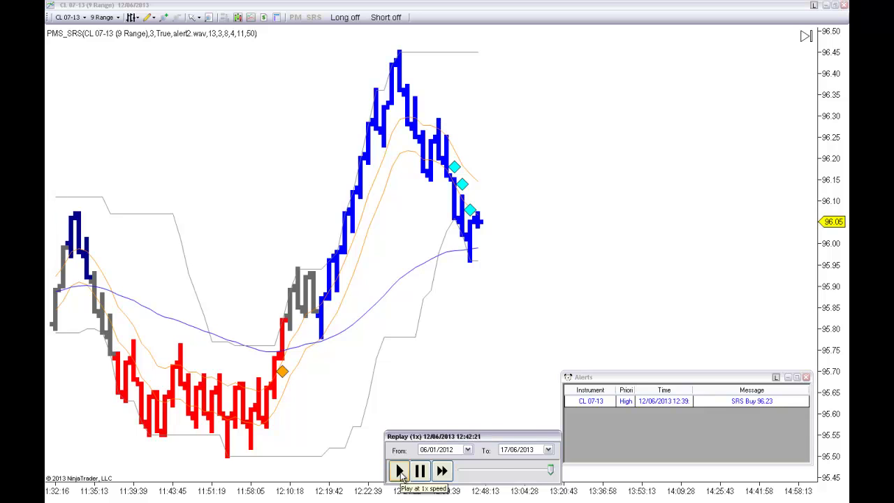
pyautogui.click(443, 471)
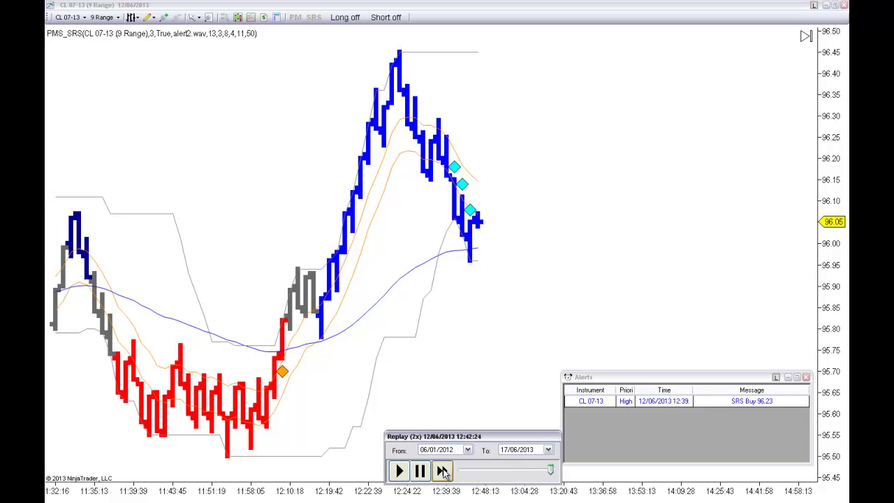
pyautogui.click(338, 19)
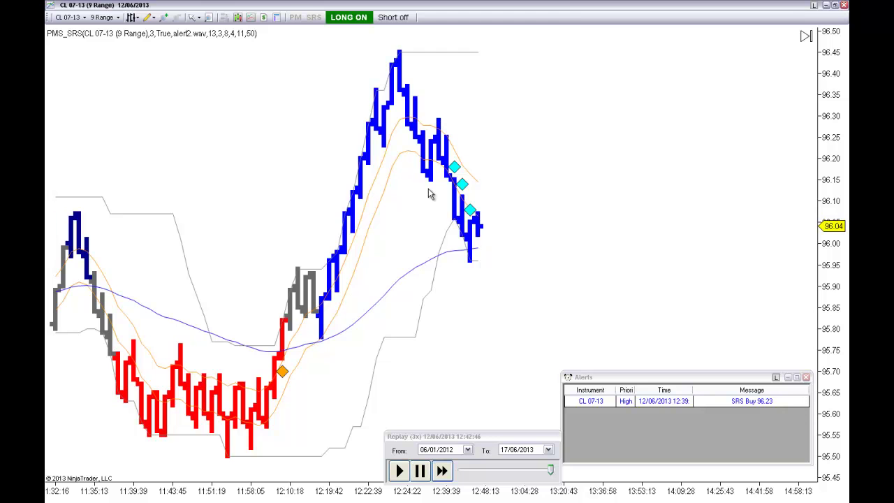
# - Restore the chart window, activate the order-entry chart, and run the replay at 20x
pyautogui.doubleClick(578, 8)
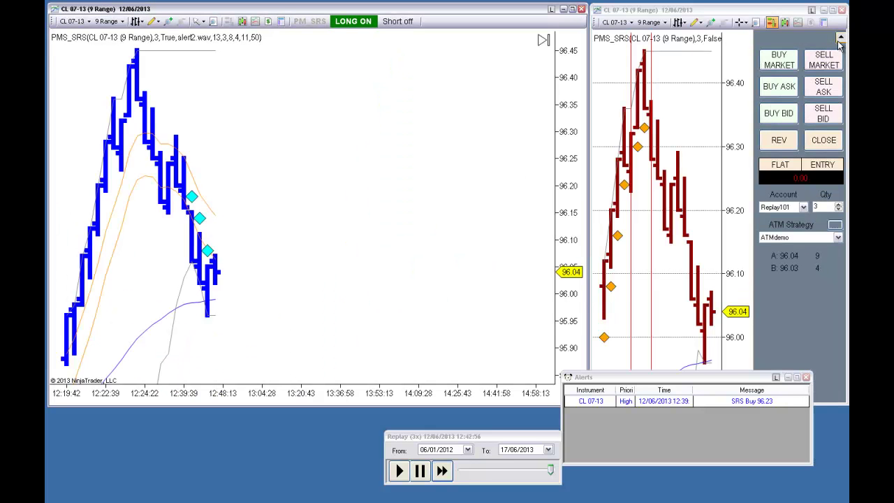
pyautogui.click(737, 68)
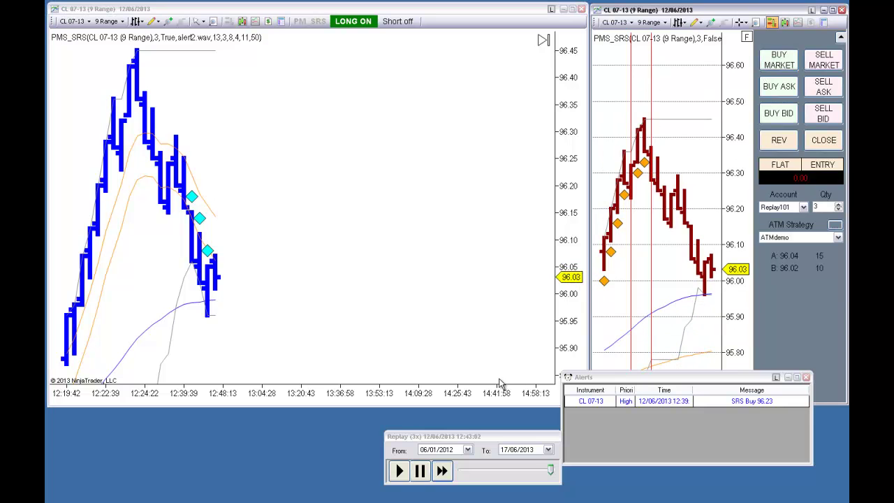
pyautogui.click(442, 471)
pyautogui.click(443, 474)
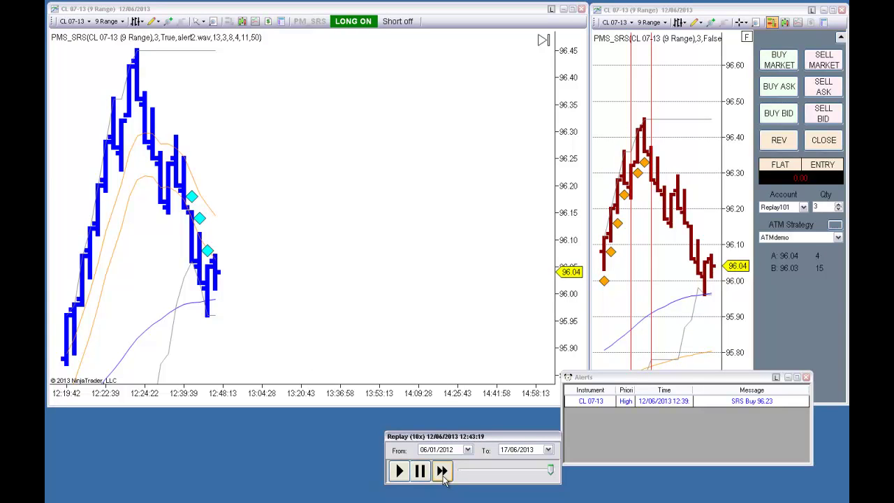
pyautogui.click(442, 472)
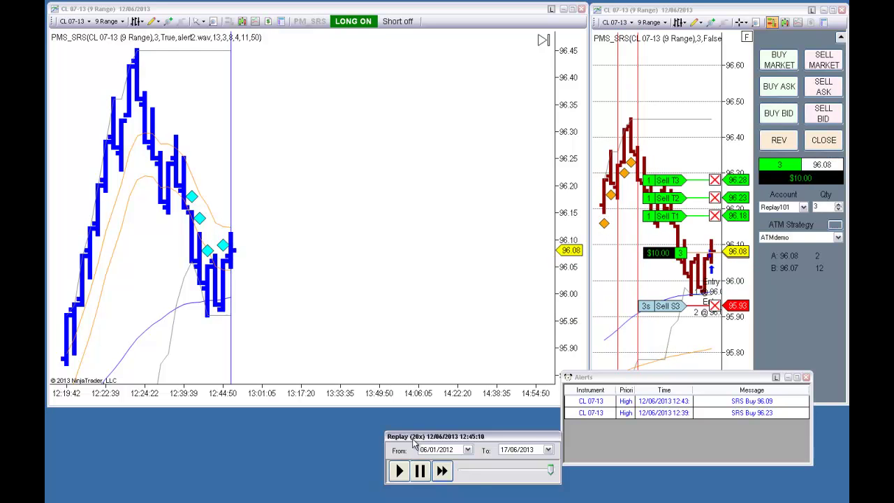
pyautogui.click(420, 471)
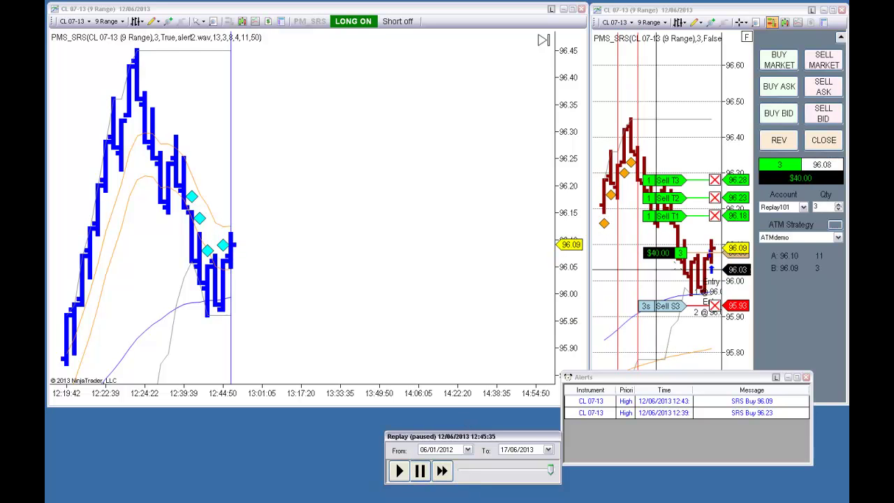
pyautogui.click(400, 474)
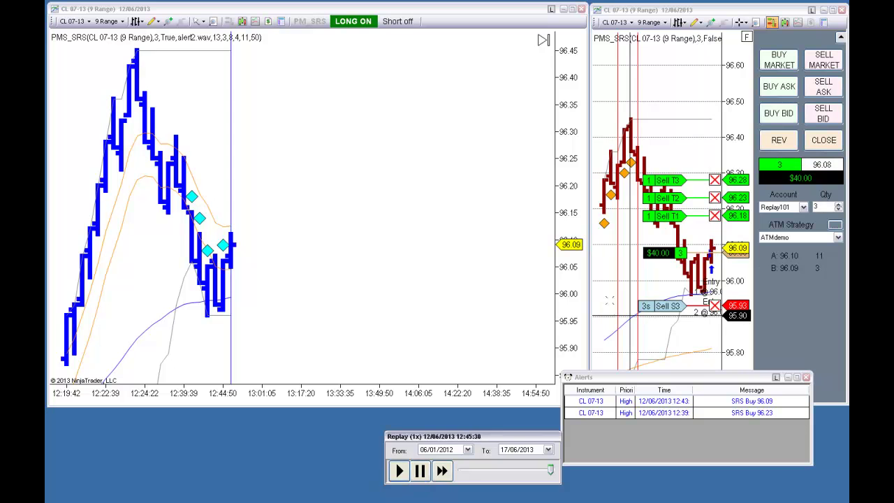
# - Move the sell targets to 96.42, 96.33 and 96.23 and the stop to 95.87, then open ATM settings
pyautogui.click(704, 183)
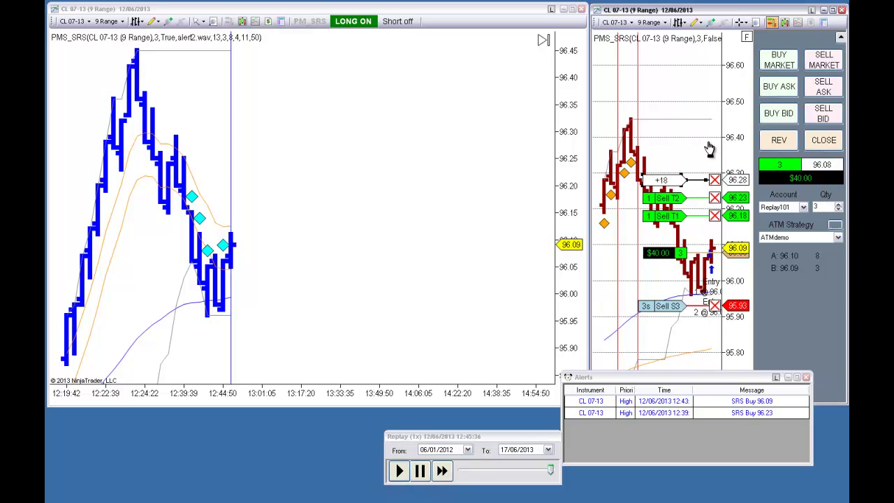
pyautogui.click(705, 195)
pyautogui.moveTo(702, 219); pyautogui.dragTo(702, 198)
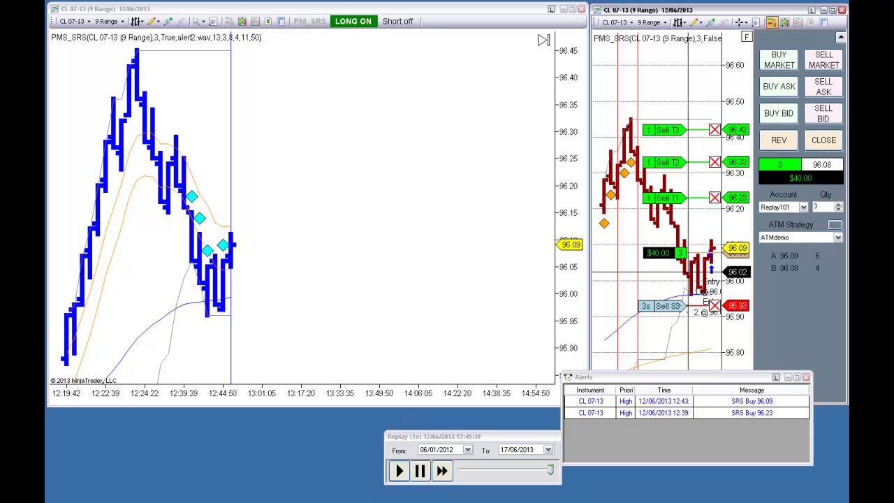
pyautogui.click(694, 308)
pyautogui.click(695, 327)
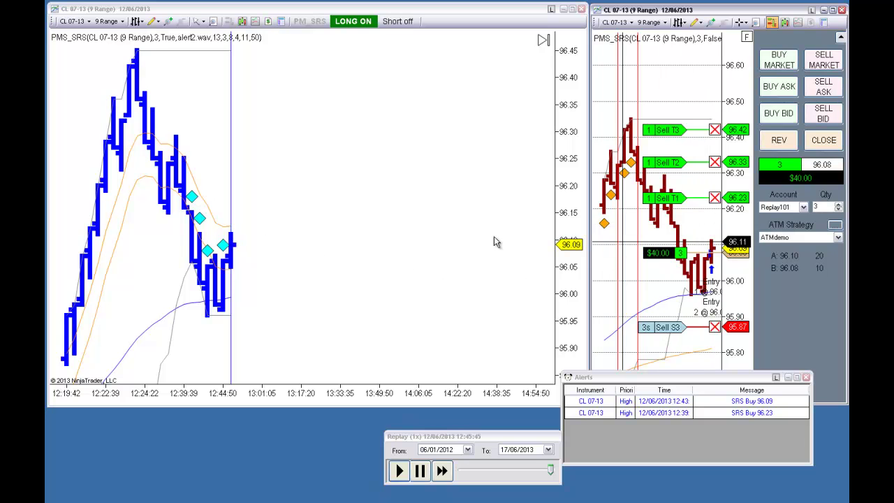
pyautogui.click(835, 226)
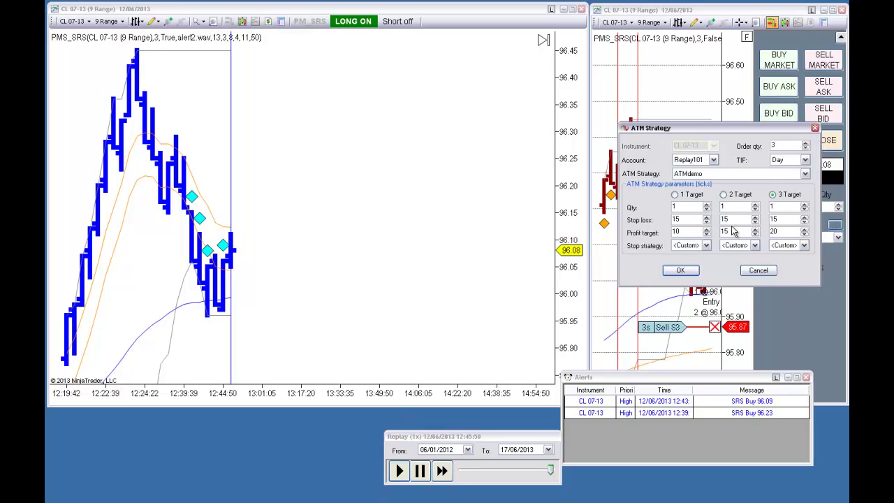
# - Cancel the ATM dialog unchanged, flatten the CL long, and pause the replay
pyautogui.click(755, 271)
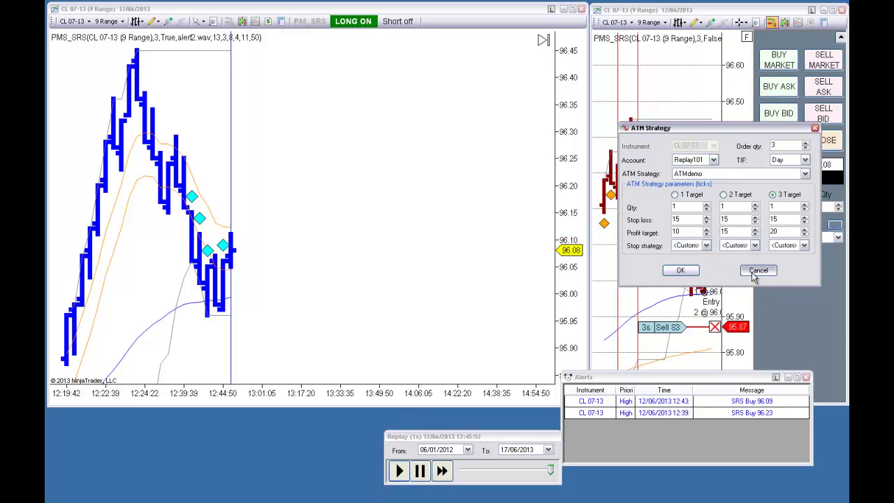
pyautogui.click(824, 141)
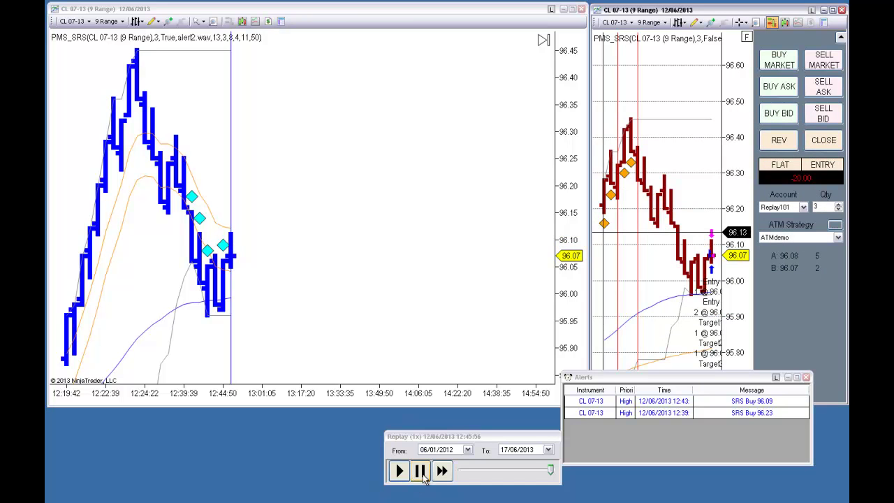
pyautogui.click(420, 472)
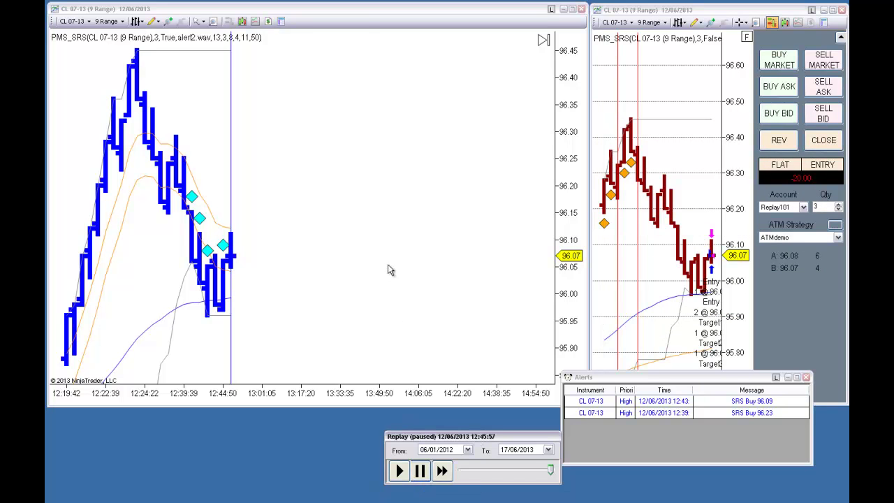
# - Load template TIS_CL_9R_PMSRSv4 onto the maximized CL 07-13 chart, accepting removal of its strategies
pyautogui.doubleClick(373, 9)
pyautogui.rightClick(216, 162)
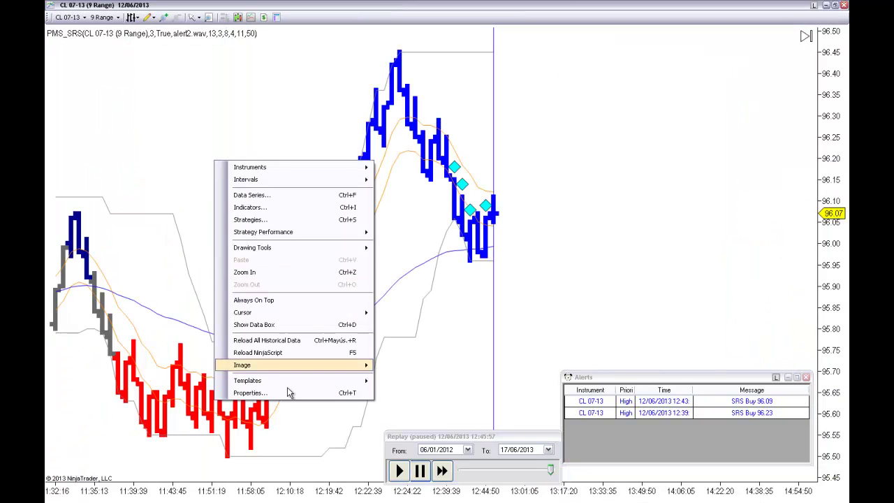
pyautogui.moveTo(289, 381)
pyautogui.click(411, 381)
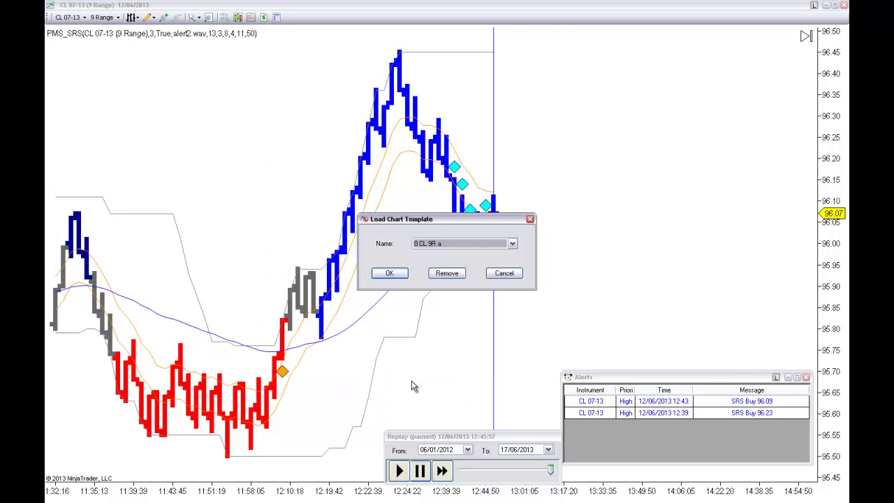
pyautogui.click(511, 243)
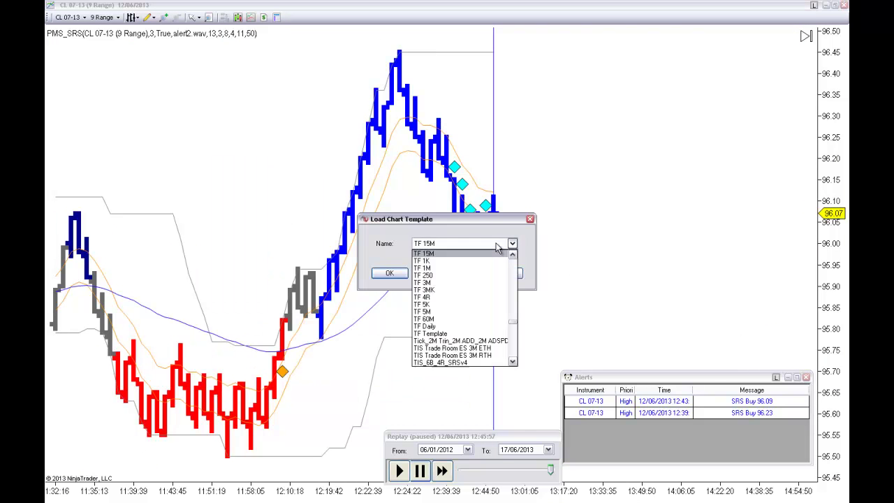
pyautogui.scroll(-5, 513, 348)
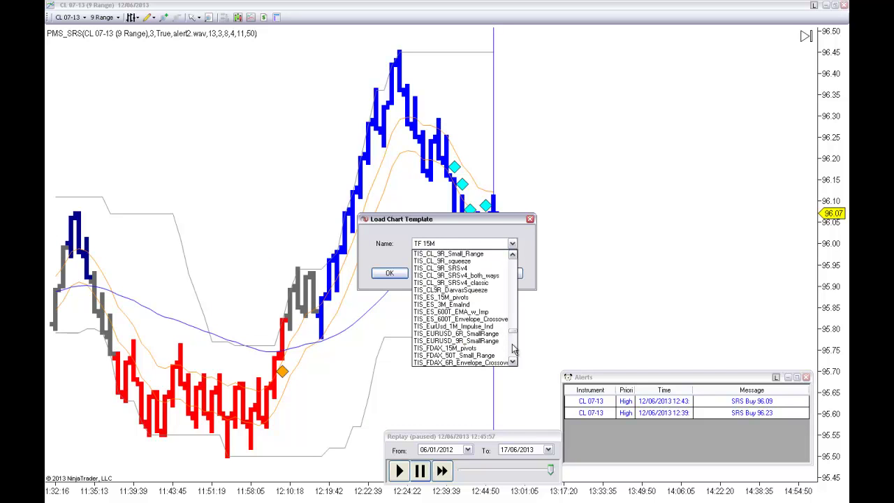
pyautogui.click(514, 259)
pyautogui.click(514, 259)
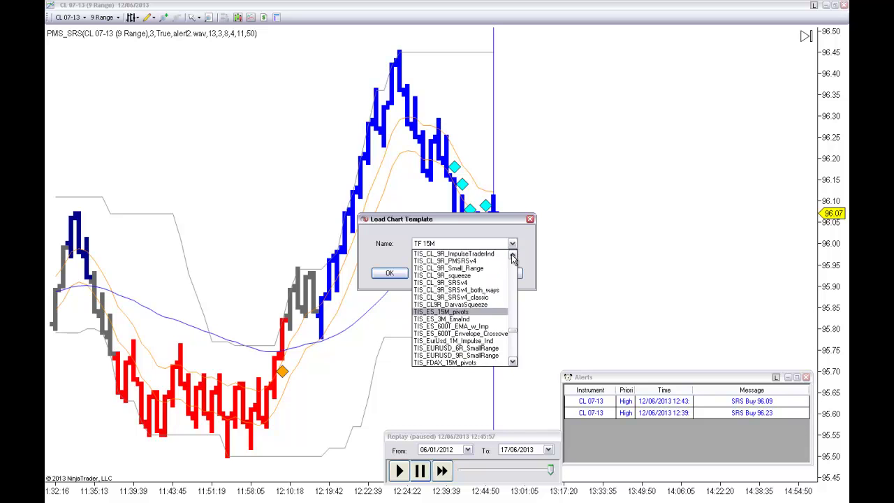
pyautogui.click(475, 264)
pyautogui.click(391, 275)
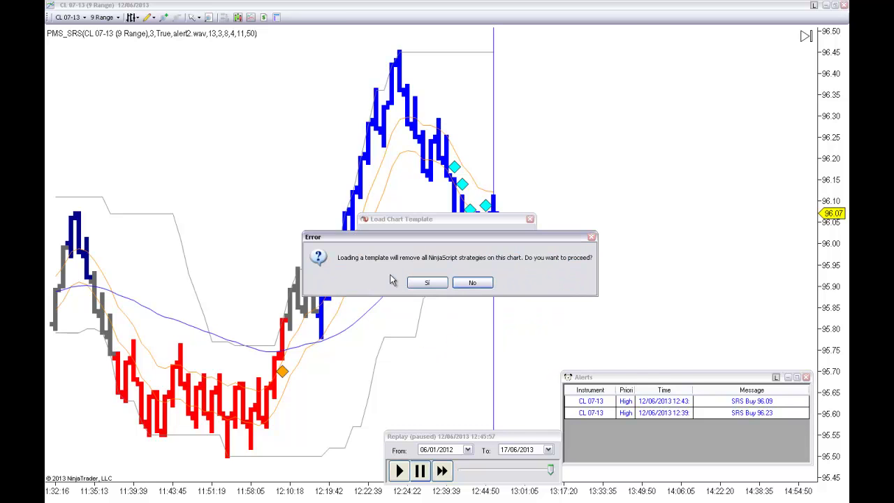
pyautogui.click(424, 282)
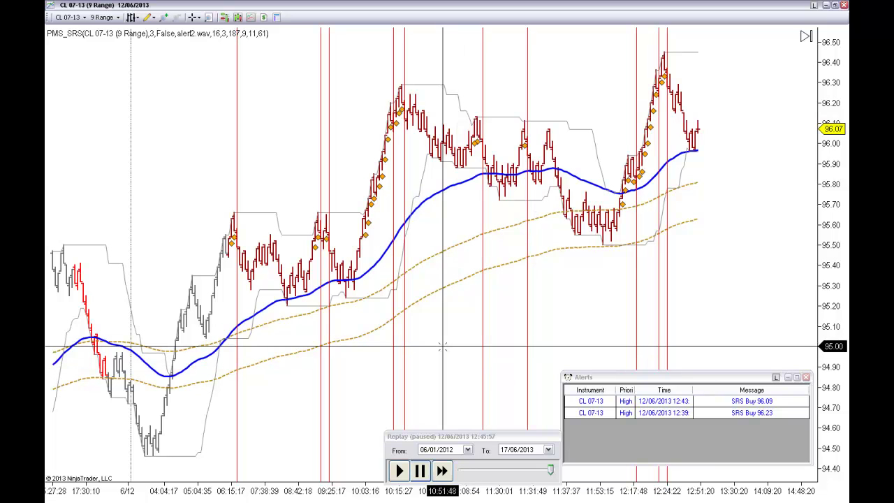
# - Drag the Replay controls window further to the left
pyautogui.moveTo(531, 436); pyautogui.dragTo(412, 421)
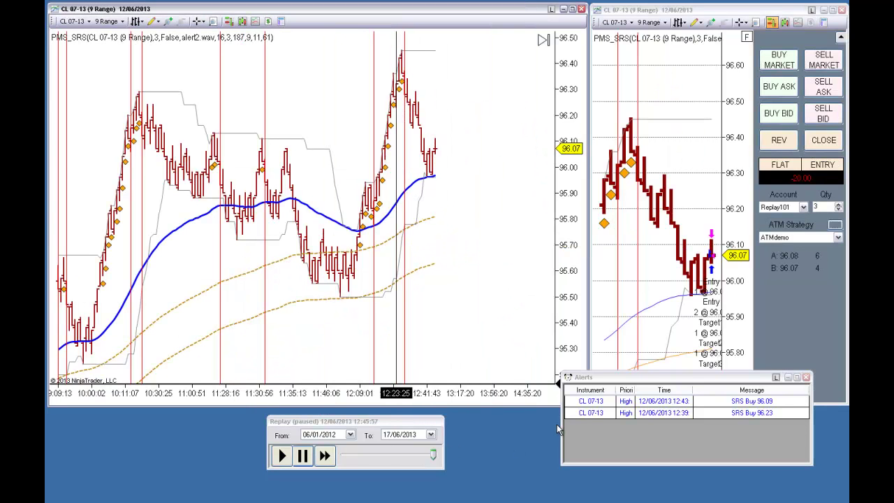
# - Jump the replay to 12/06/2013 06:00 and bring the right chart forward
pyautogui.rightClick(368, 455)
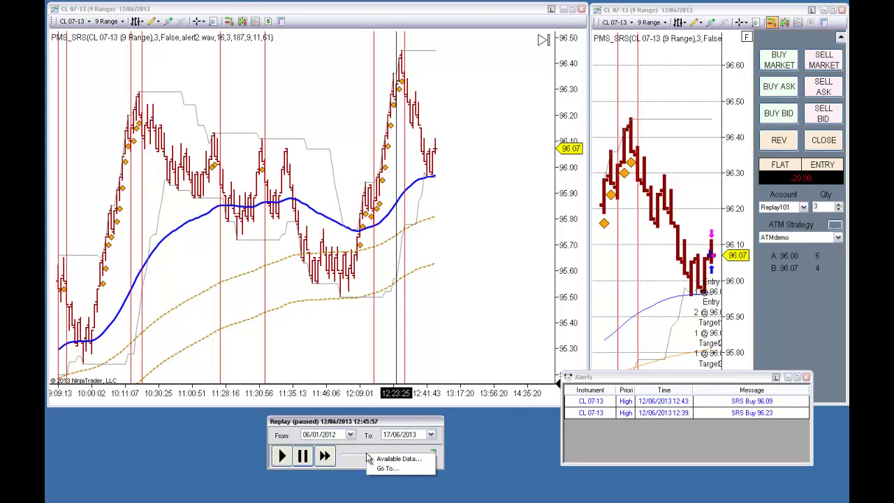
pyautogui.click(386, 468)
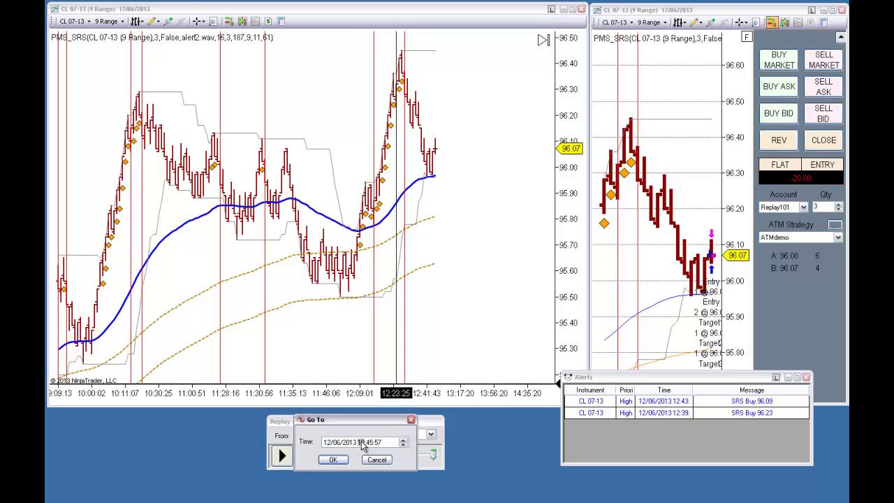
pyautogui.click(362, 442)
pyautogui.write('06006')
pyautogui.click(333, 460)
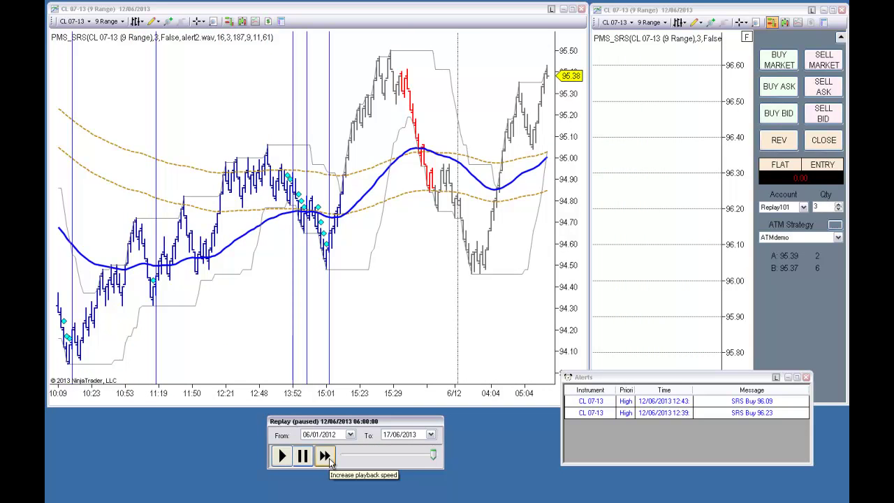
pyautogui.click(764, 43)
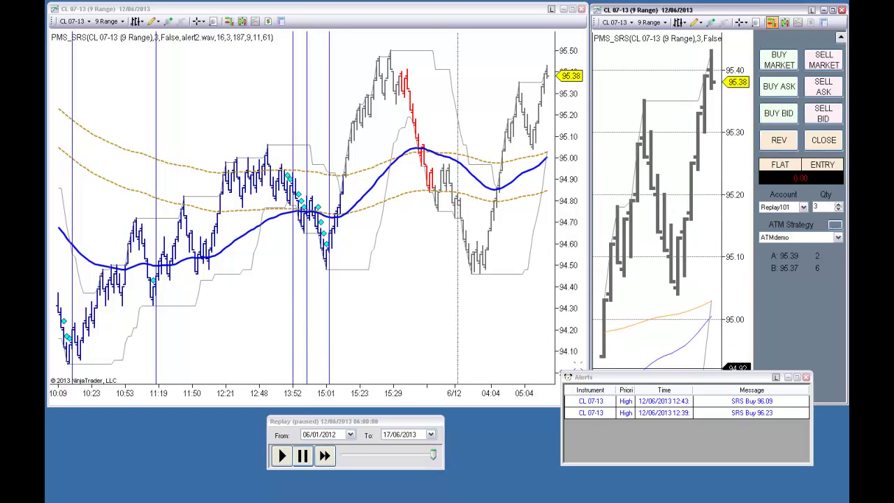
pyautogui.moveTo(620, 380); pyautogui.dragTo(650, 416)
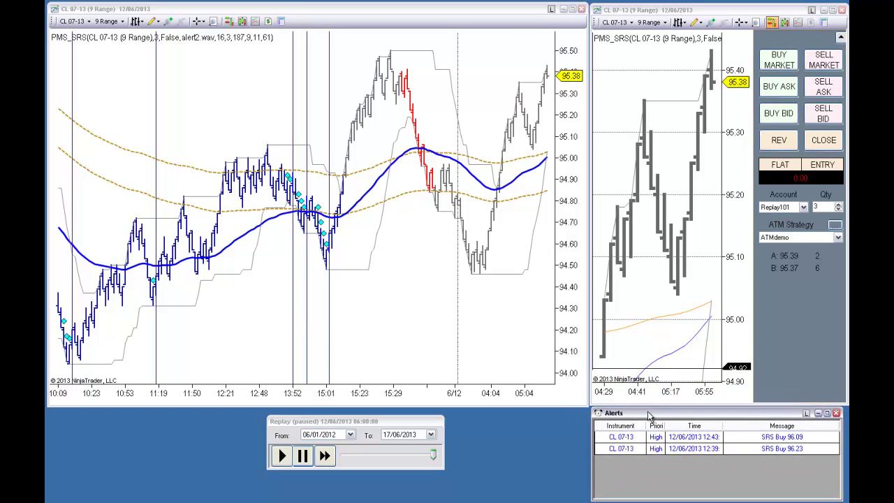
pyautogui.click(365, 268)
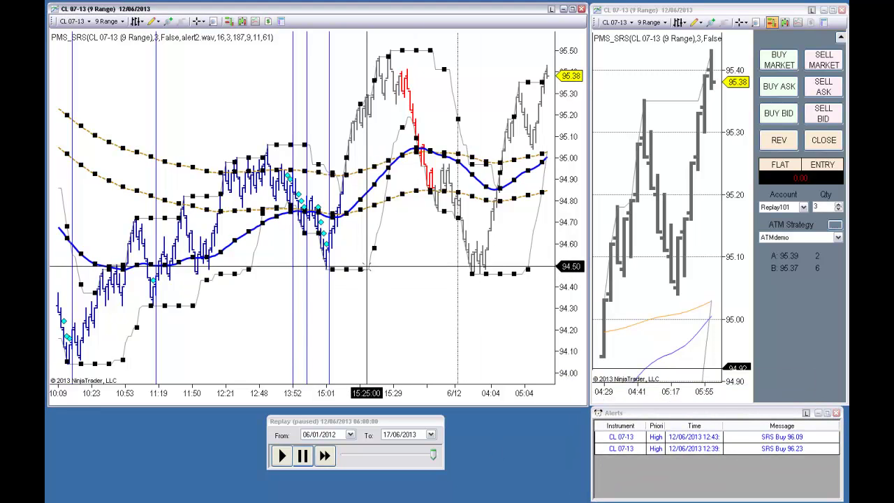
pyautogui.doubleClick(367, 267)
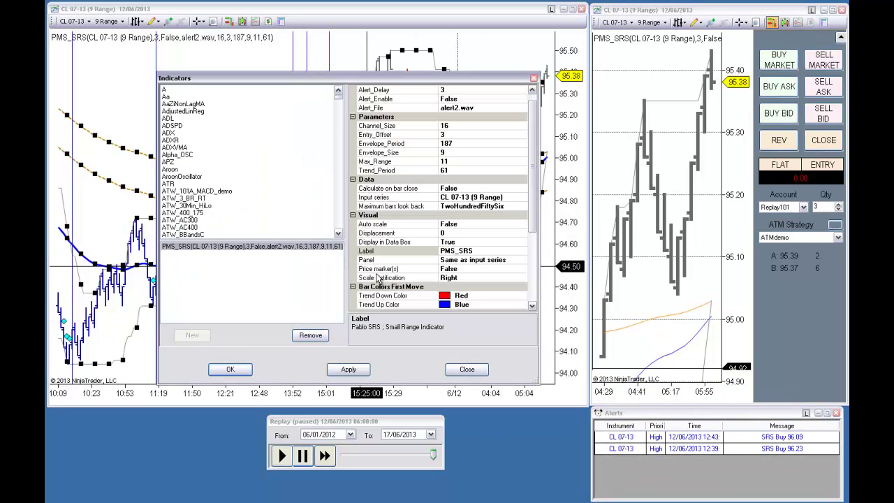
pyautogui.click(405, 99)
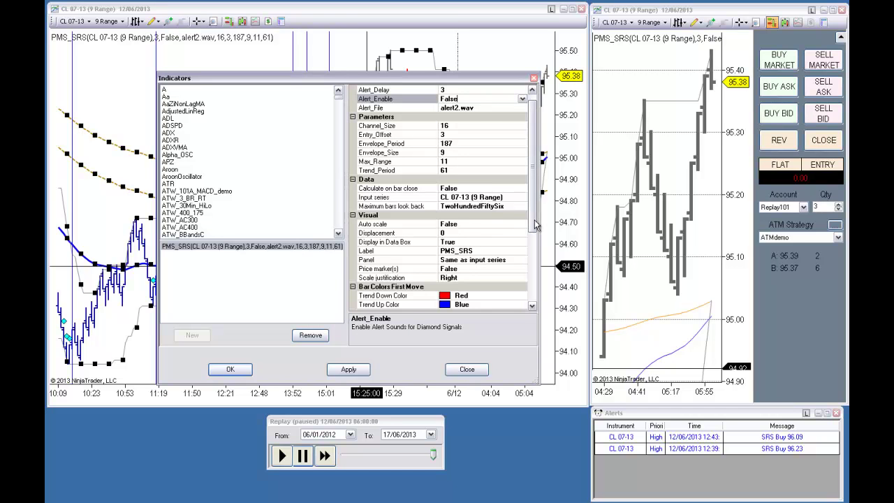
pyautogui.scroll(1, 535, 222)
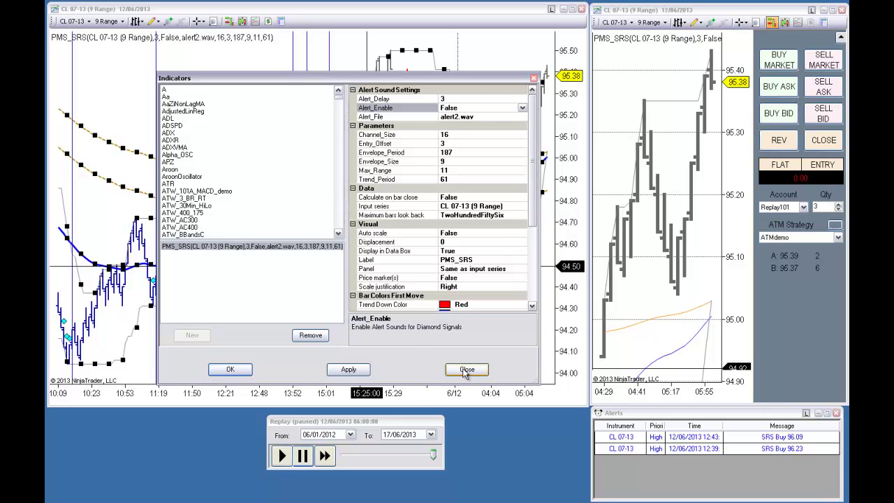
pyautogui.click(466, 368)
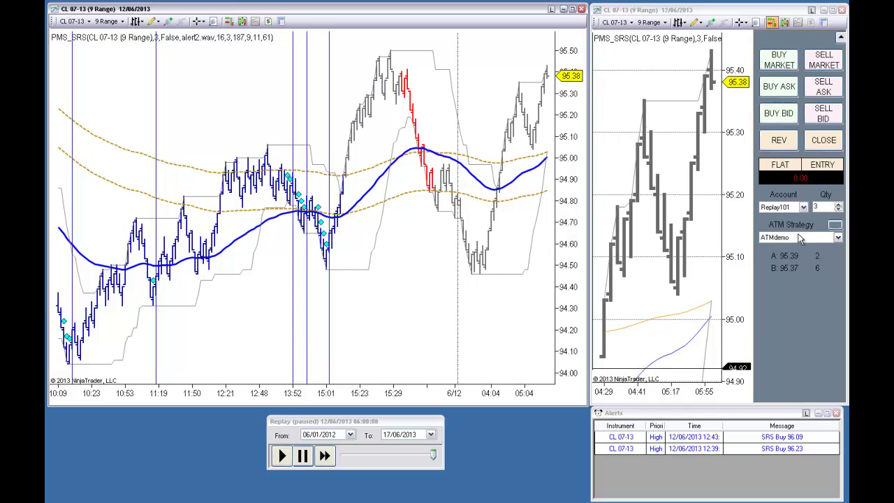
# - Set the ATM strategy to 1 contract, one target, 15-tick stop, 10-tick target, custom breakeven 10
pyautogui.click(836, 227)
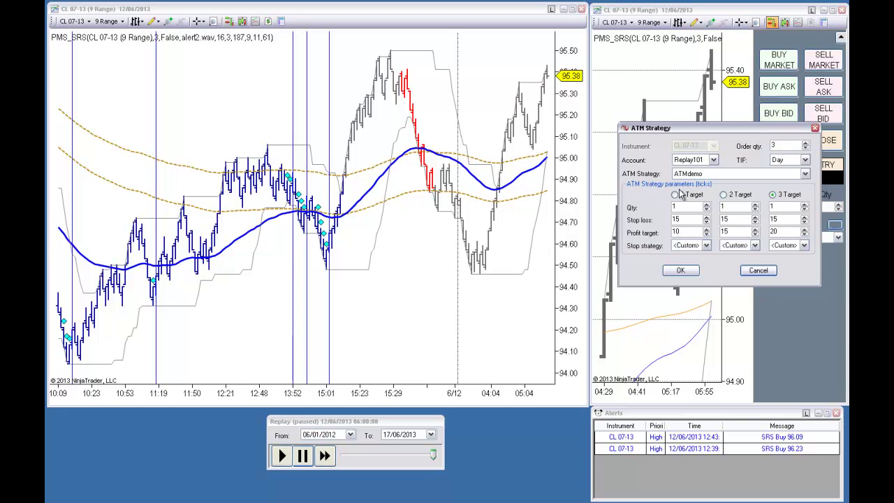
pyautogui.click(805, 148)
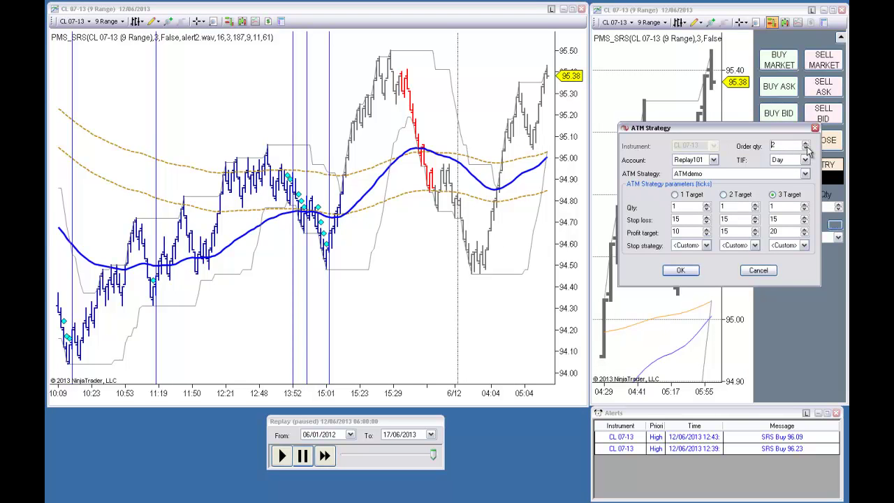
pyautogui.click(805, 148)
pyautogui.click(675, 195)
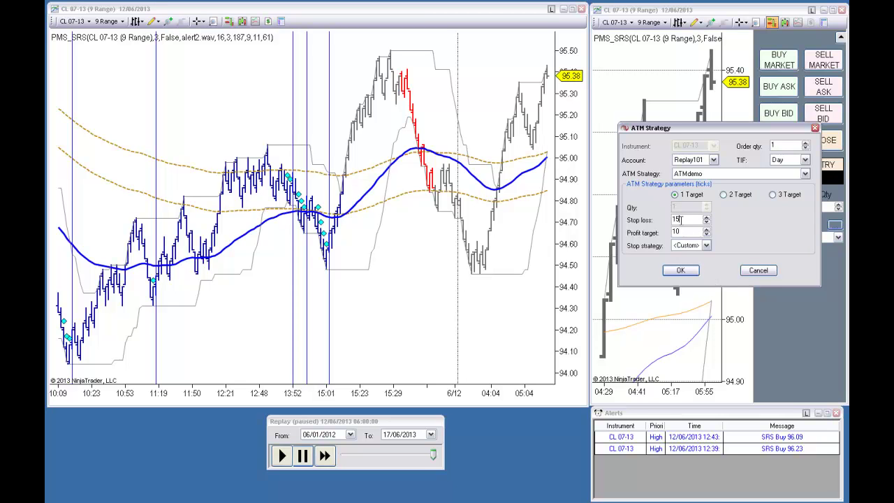
pyautogui.click(706, 246)
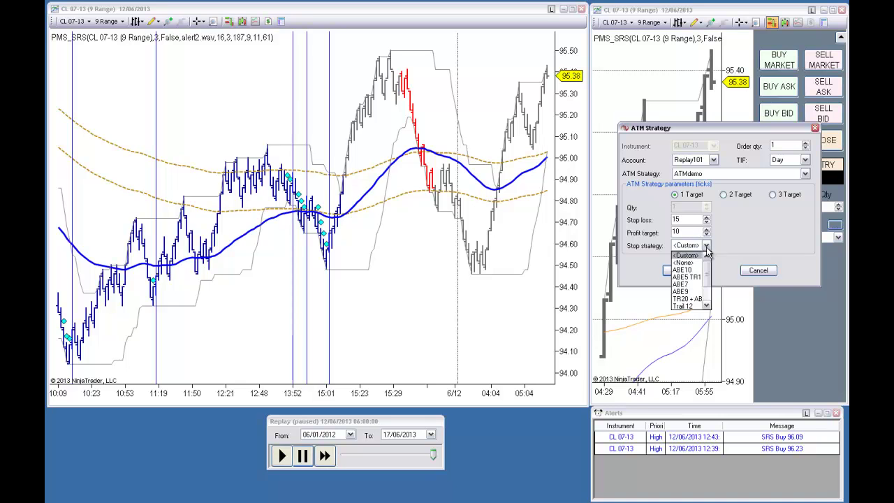
pyautogui.click(697, 255)
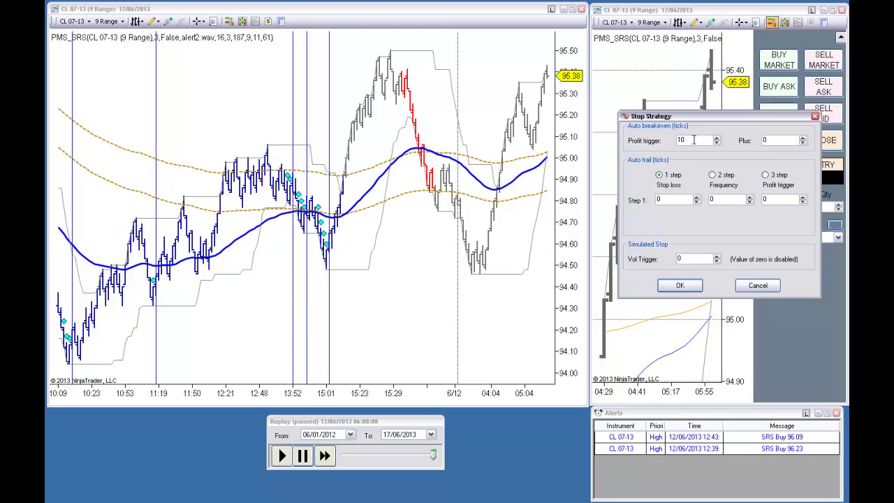
pyautogui.click(680, 287)
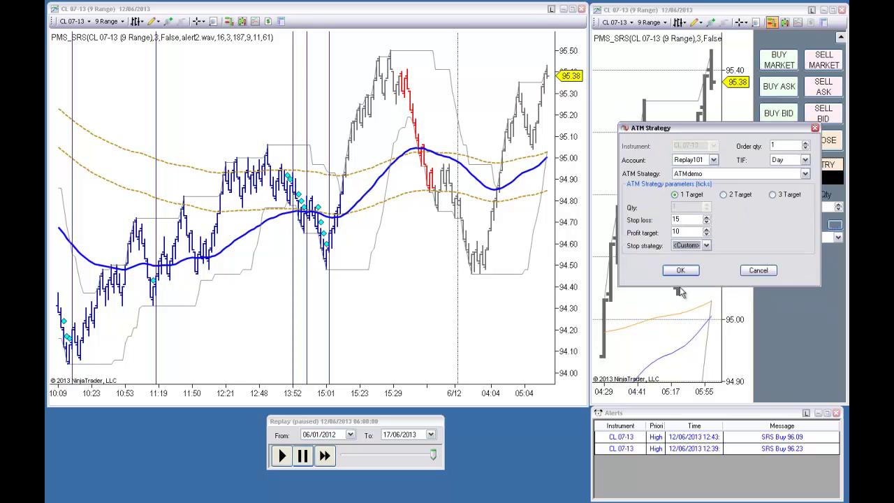
# - Save these settings as the ATMdemo template and open the left chart's Strategies list
pyautogui.rightClick(750, 228)
pyautogui.click(689, 243)
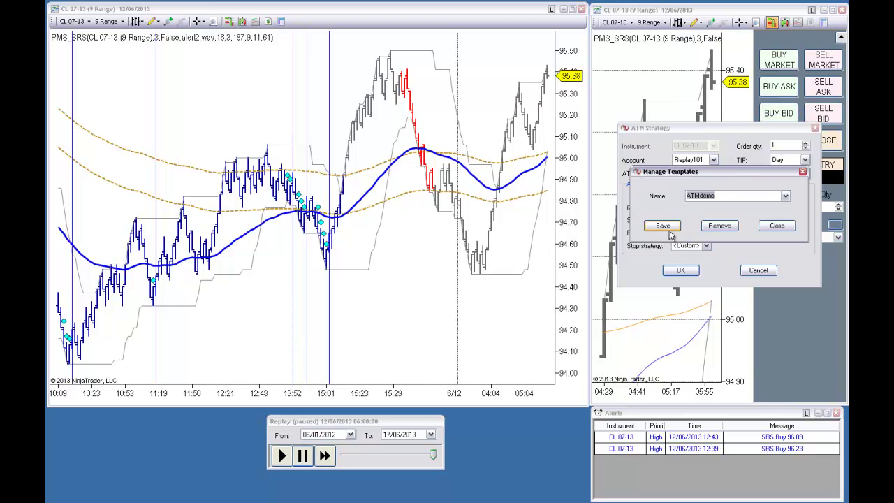
pyautogui.click(663, 227)
pyautogui.click(680, 271)
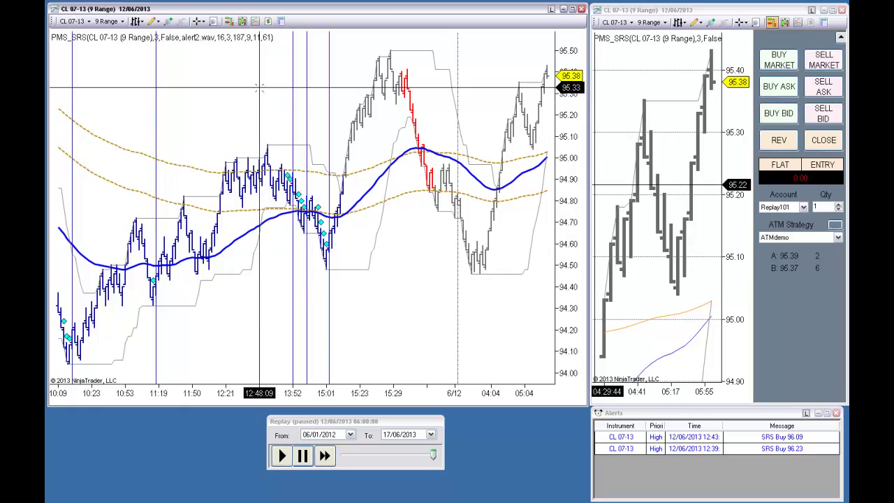
pyautogui.rightClick(261, 89)
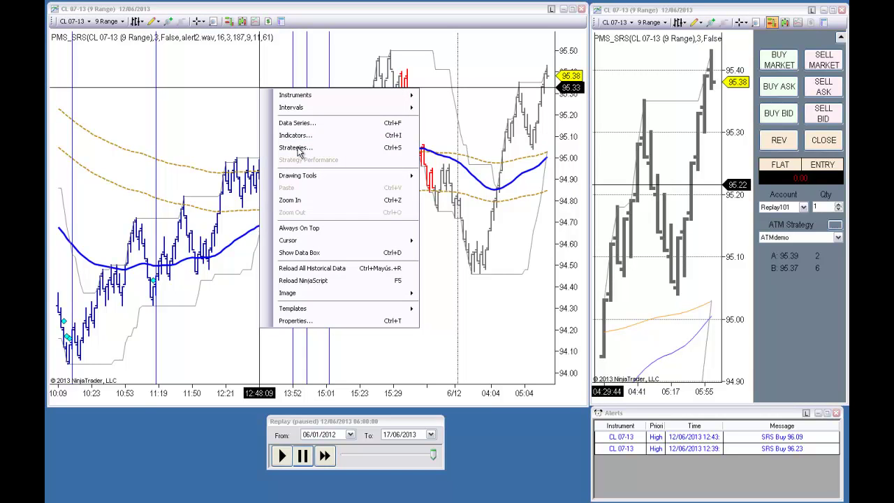
pyautogui.click(297, 148)
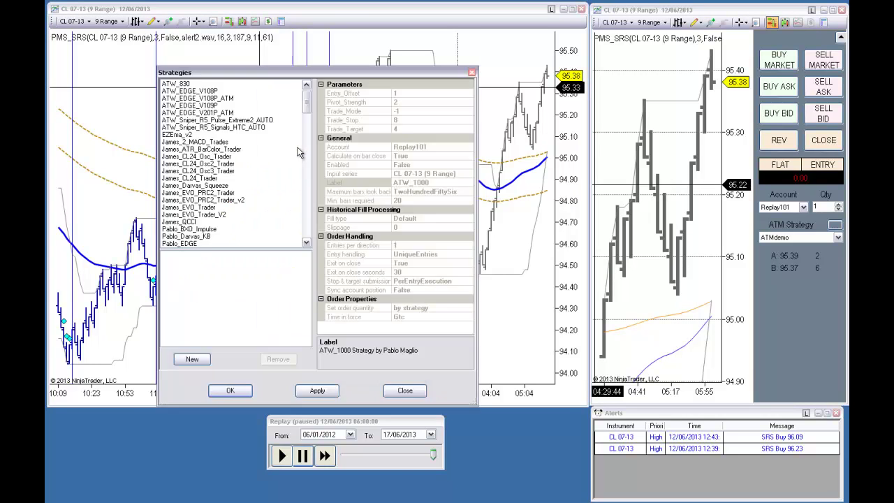
pyautogui.click(230, 149)
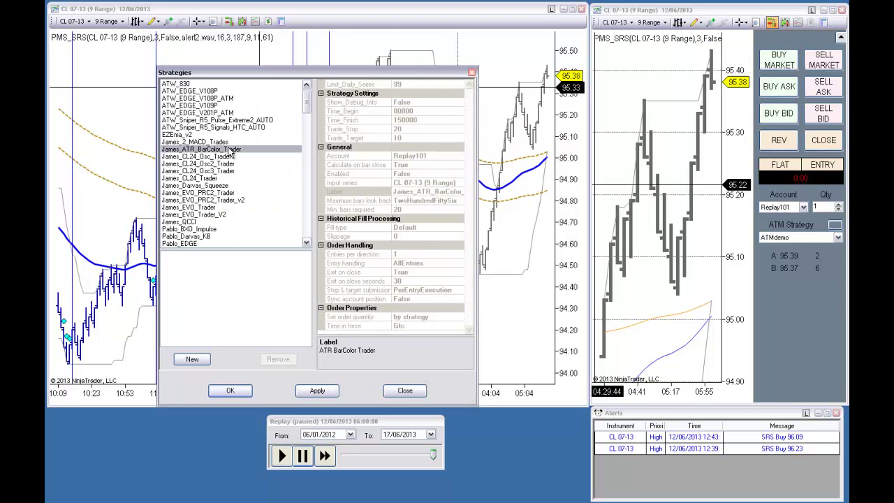
pyautogui.press('p')
pyautogui.scroll(-10, 227, 155)
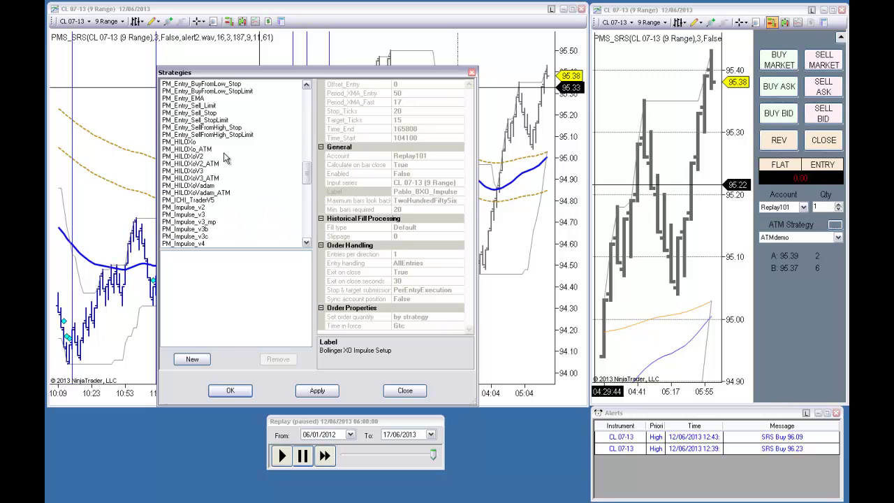
pyautogui.scroll(-10, 225, 159)
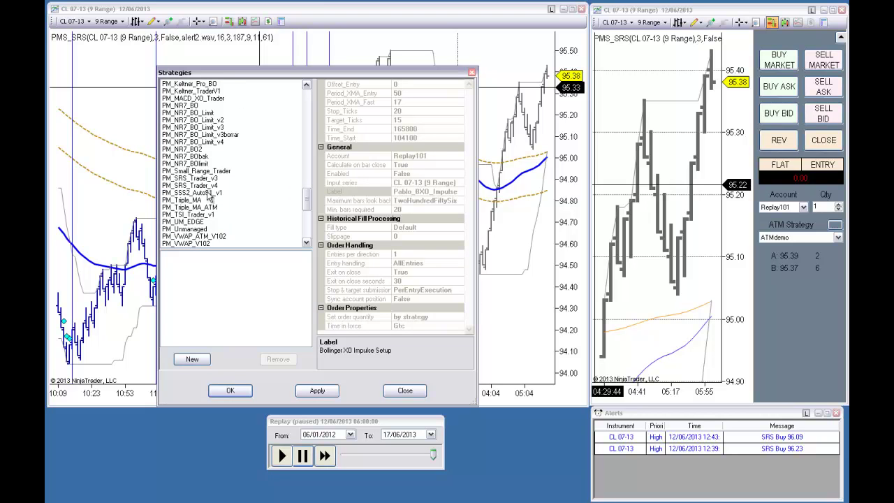
pyautogui.scroll(-6, 208, 193)
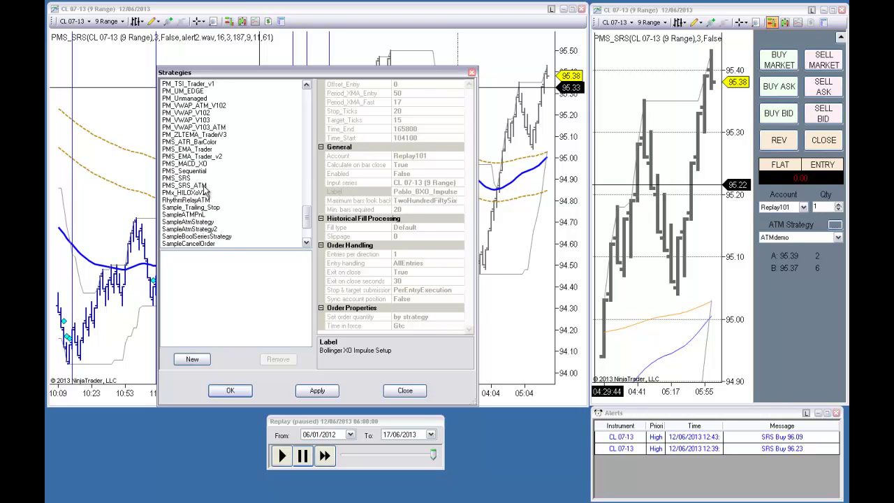
# - Add PMS_SRS_ATM with Manual_Mode False, ATM_Name ATMdemo and Enabled True, and apply it
pyautogui.doubleClick(203, 185)
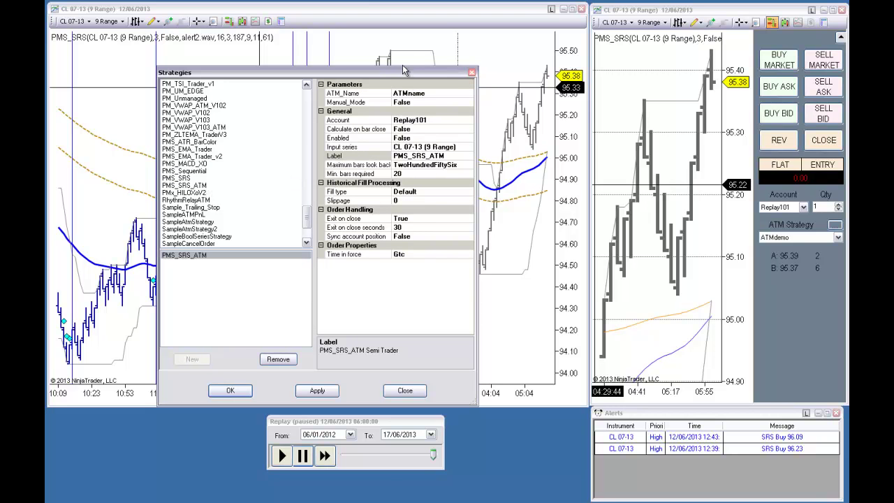
pyautogui.moveTo(398, 74); pyautogui.dragTo(373, 73)
pyautogui.click(403, 101)
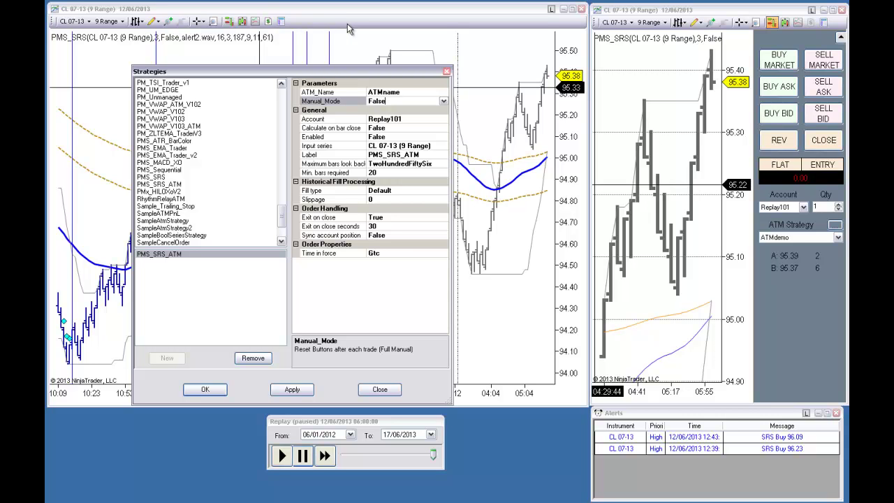
pyautogui.click(443, 102)
pyautogui.click(391, 111)
pyautogui.click(442, 102)
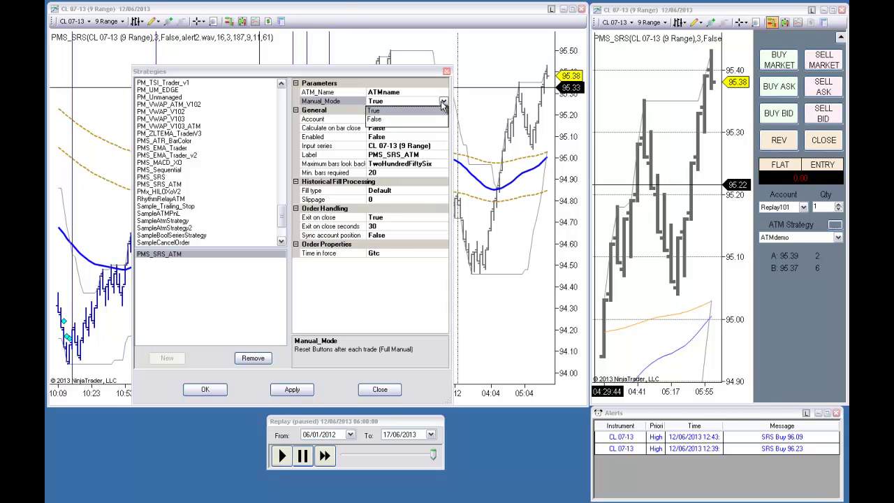
pyautogui.click(383, 120)
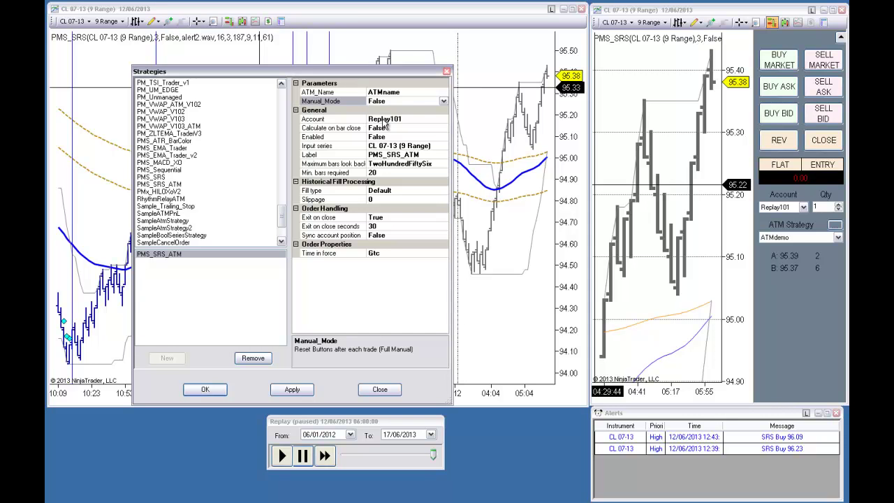
pyautogui.click(407, 92)
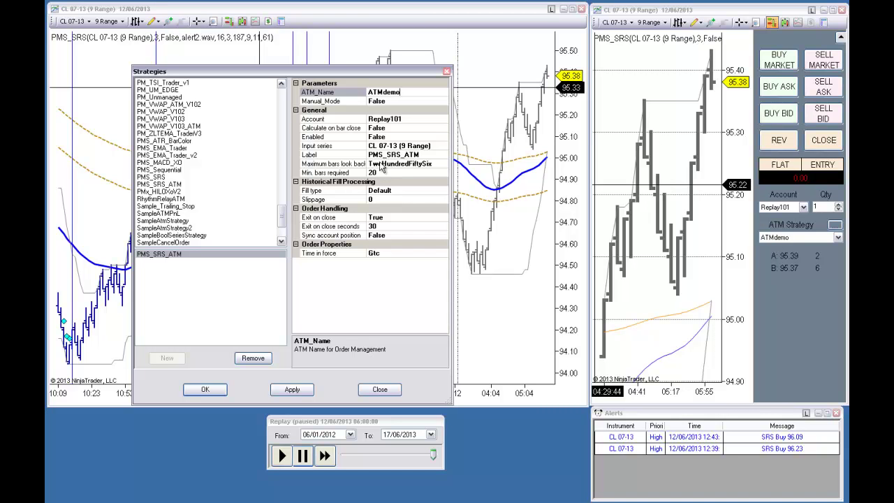
pyautogui.doubleClick(393, 137)
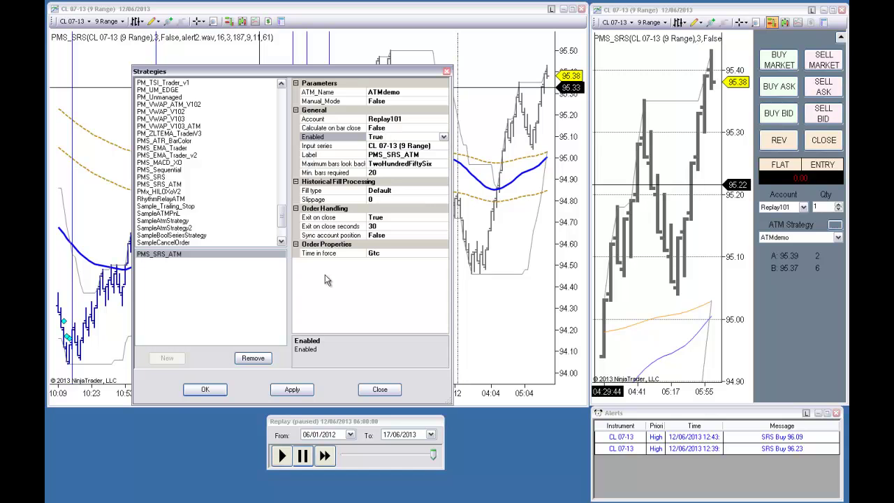
pyautogui.click(205, 390)
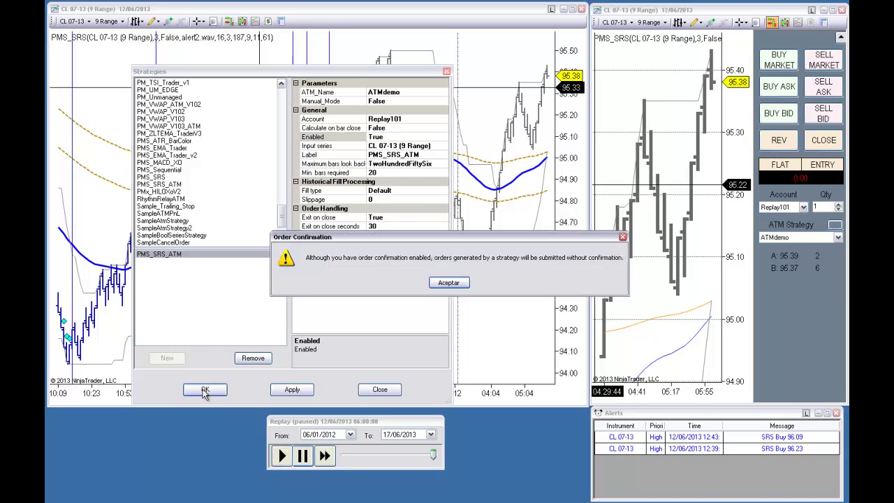
# - Acknowledge the order notice, play the replay, enable long and short entries, and reach 200x
pyautogui.click(448, 282)
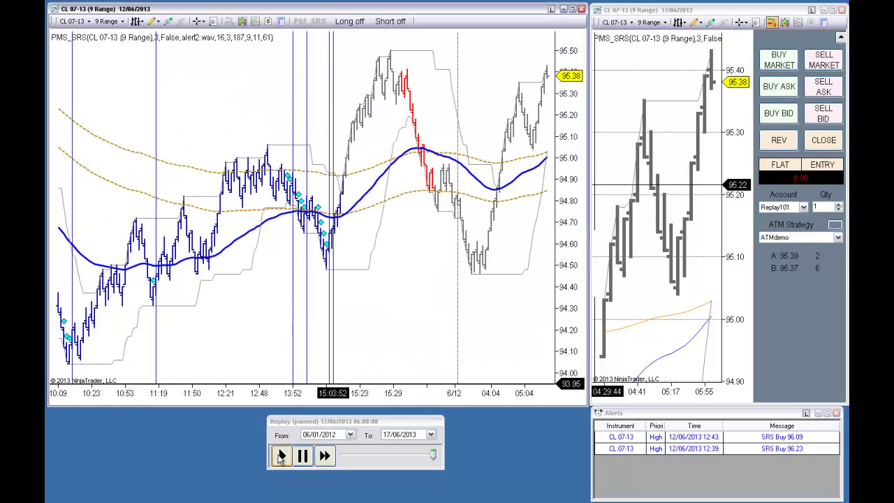
pyautogui.click(281, 456)
pyautogui.click(325, 456)
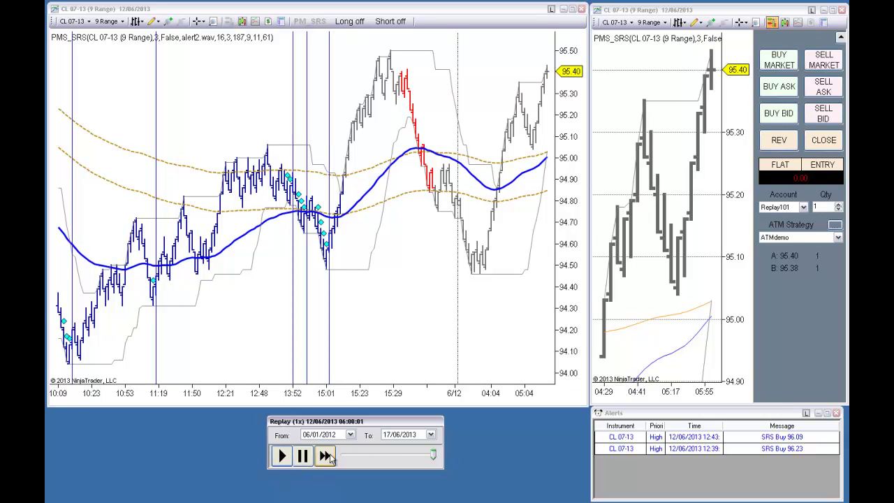
pyautogui.click(350, 21)
pyautogui.click(396, 22)
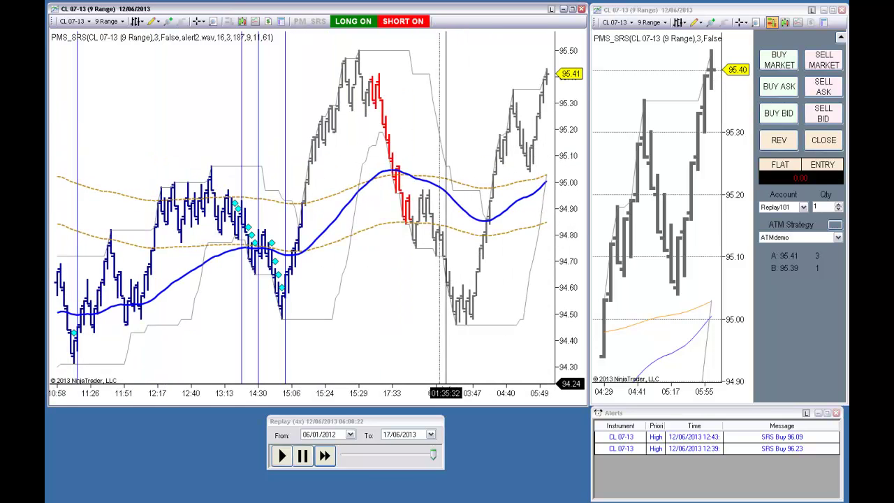
pyautogui.click(325, 456)
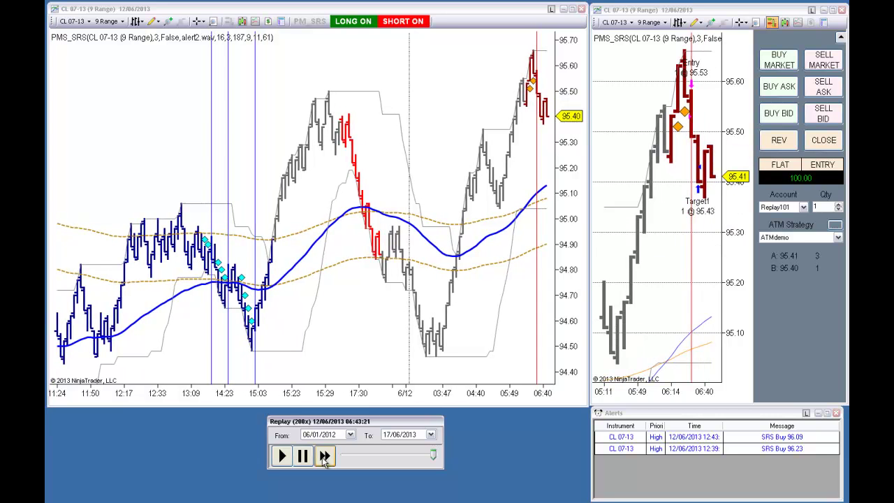
# - Speed the replay to 500x and let PMS_SRS_ATM trade to $300 profit
pyautogui.click(325, 455)
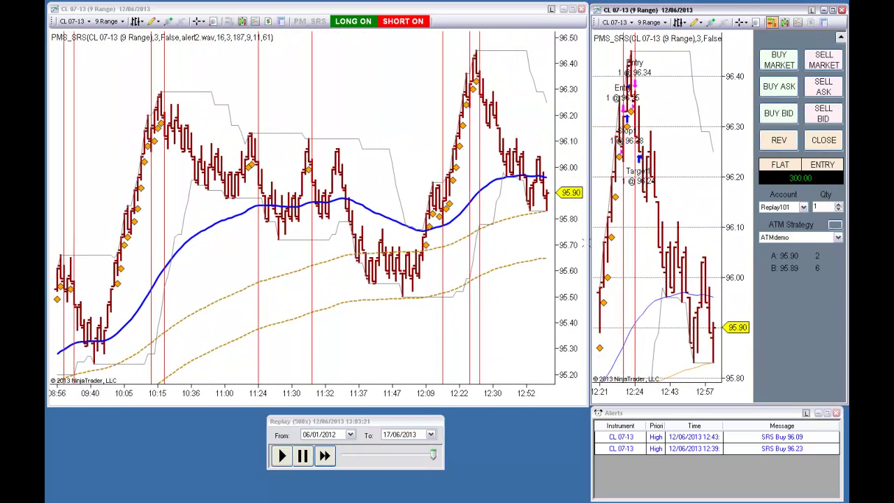
# - Resize the two CL 07-13 chart windows and pause the replay at 12/06/2013 15:47:56
pyautogui.moveTo(587, 243); pyautogui.dragTo(473, 242)
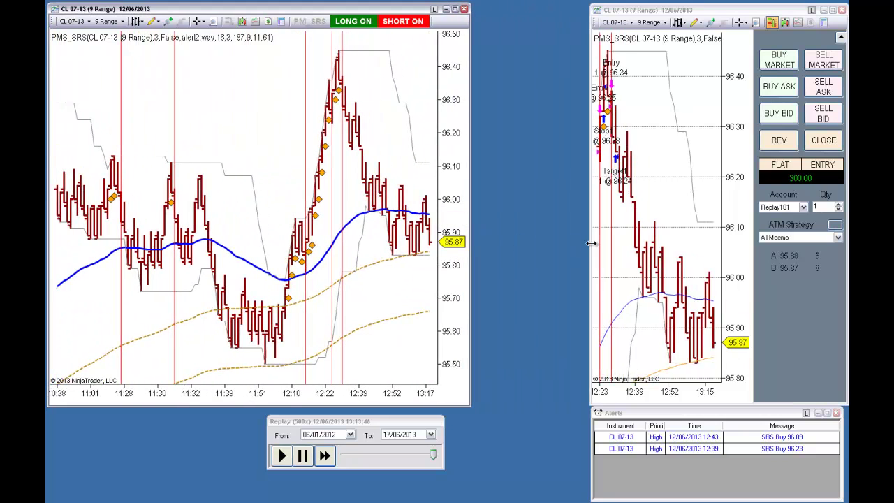
pyautogui.moveTo(591, 243); pyautogui.dragTo(480, 242)
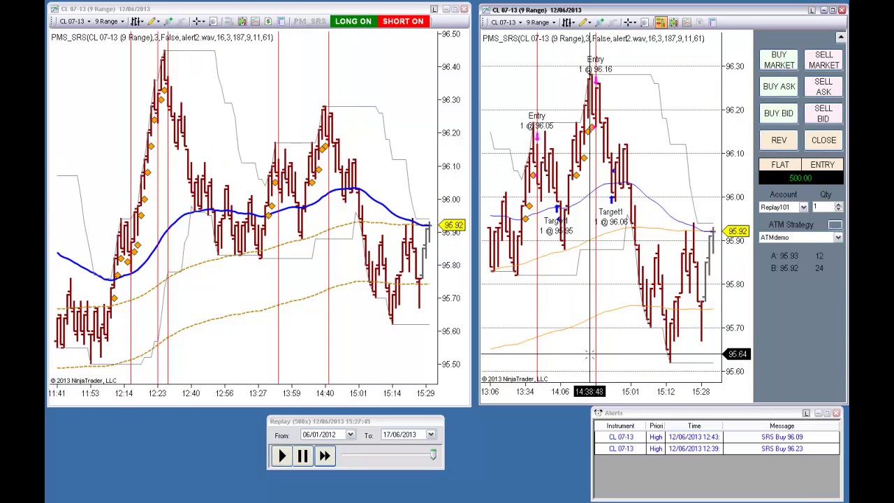
pyautogui.click(301, 456)
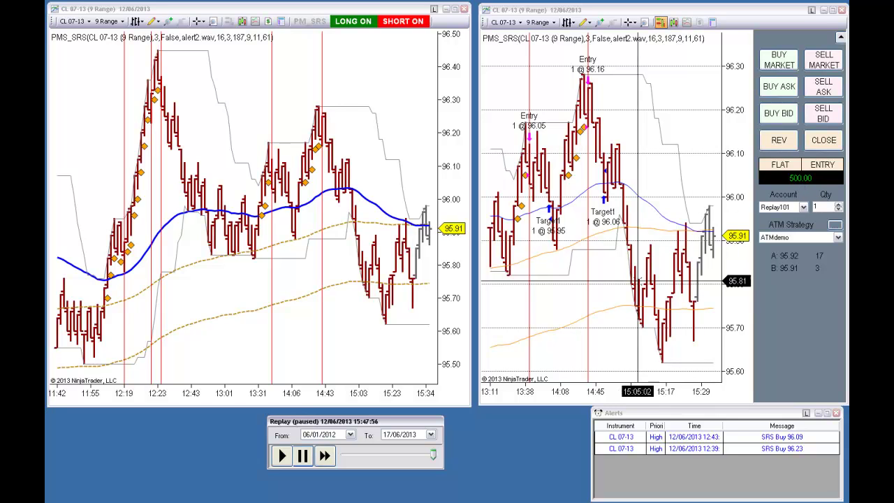
# - Use Go To on the replay slider to jump back to 12/06/2013 06:00:51
pyautogui.rightClick(364, 458)
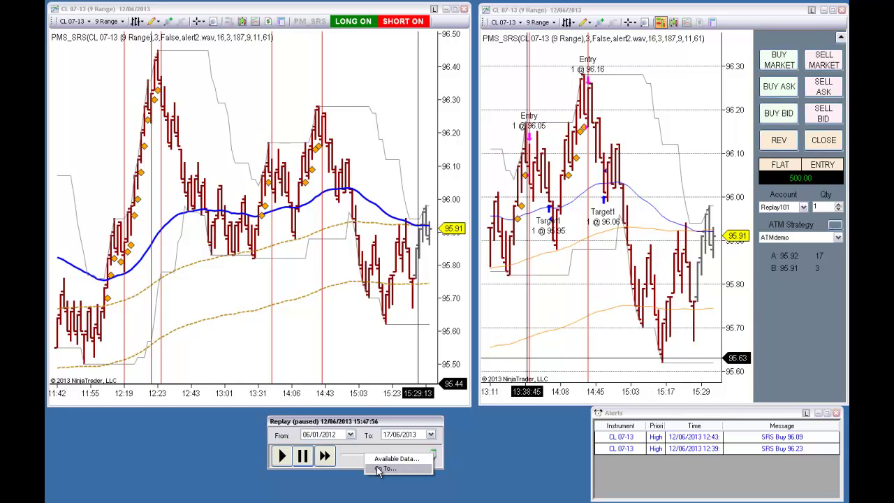
pyautogui.click(383, 470)
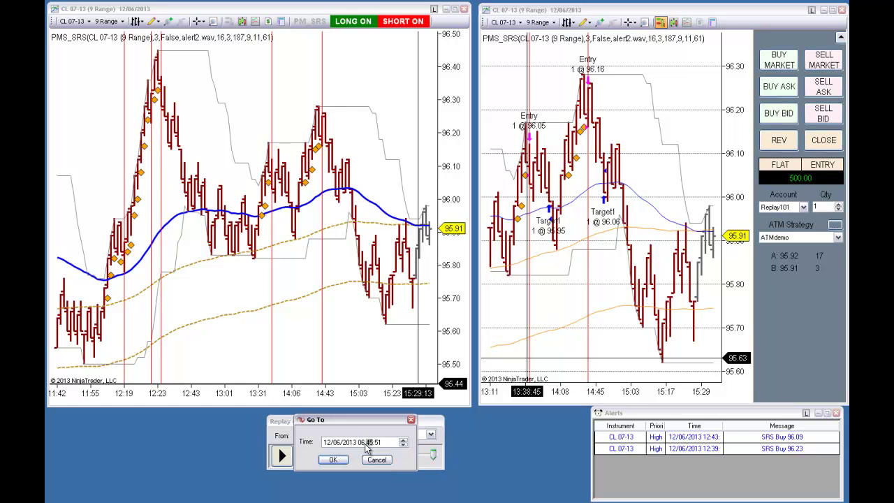
pyautogui.click(338, 461)
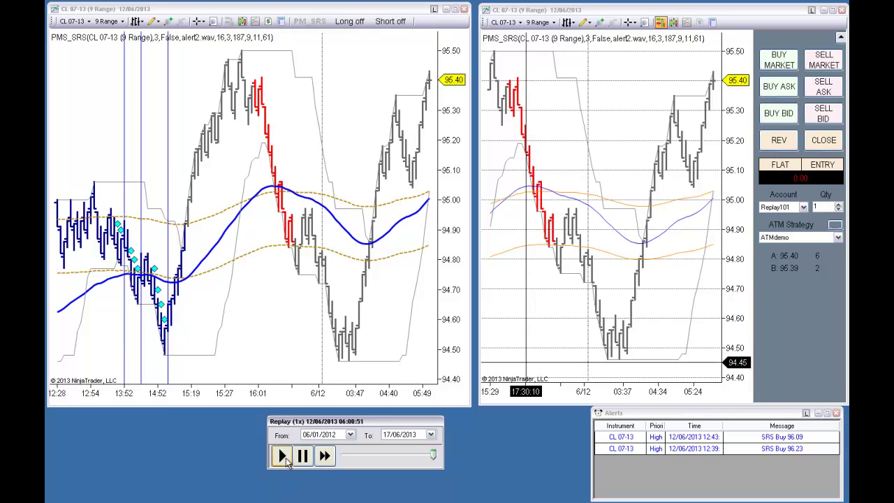
# - Set ATM quantity 2, target two profit 15, and a custom stop with breakeven 10, trail 10
pyautogui.click(834, 225)
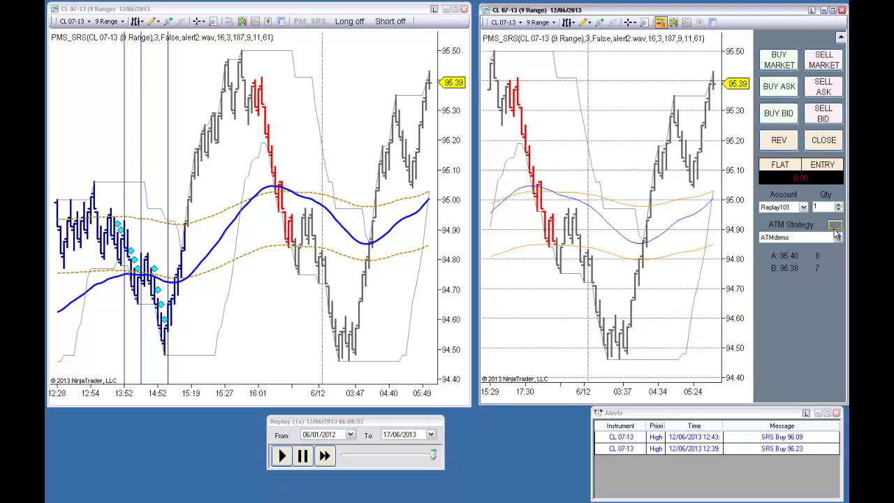
pyautogui.click(749, 142)
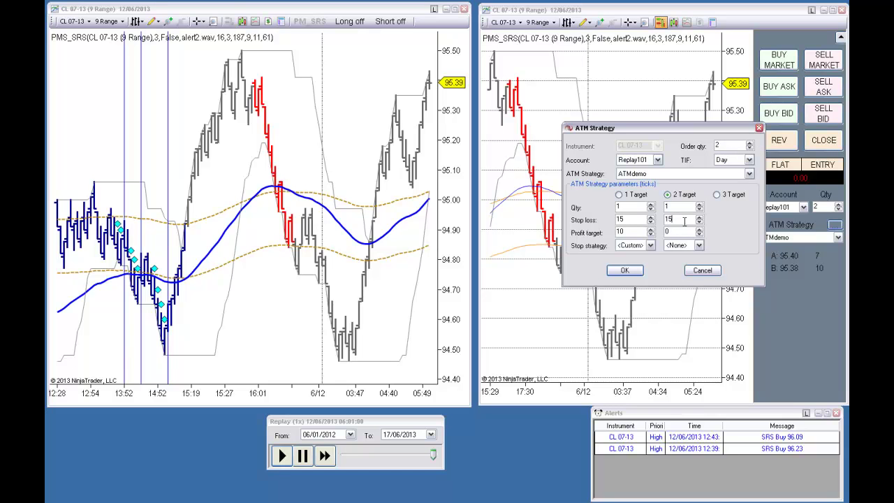
pyautogui.doubleClick(681, 233)
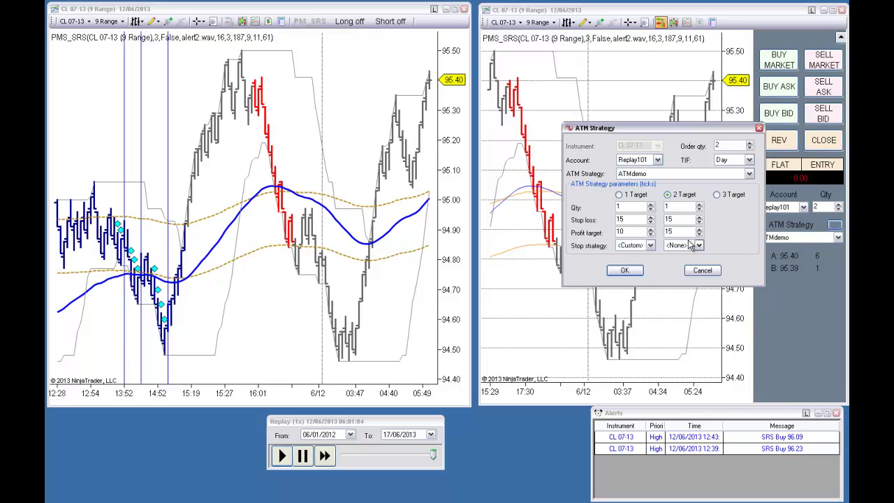
pyautogui.click(699, 246)
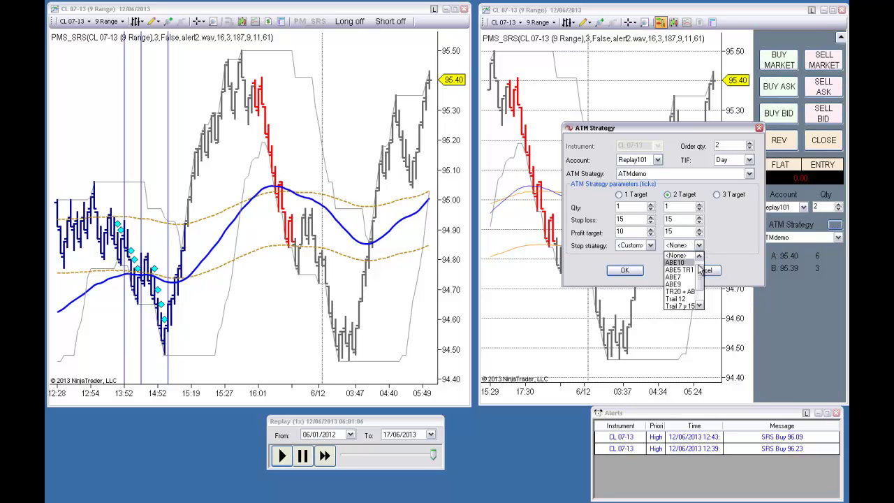
pyautogui.scroll(2, 701, 271)
pyautogui.click(690, 258)
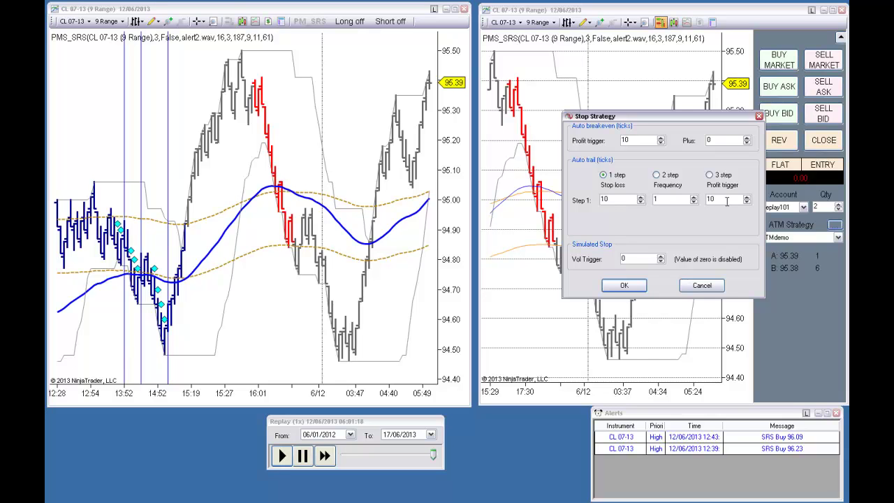
pyautogui.click(628, 286)
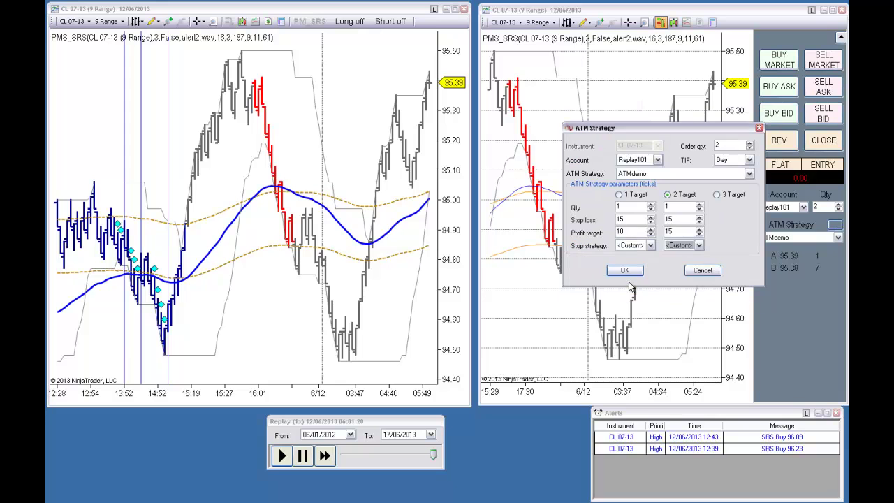
# - Save these settings into the ATMdemo template via Manage Templates
pyautogui.rightClick(726, 226)
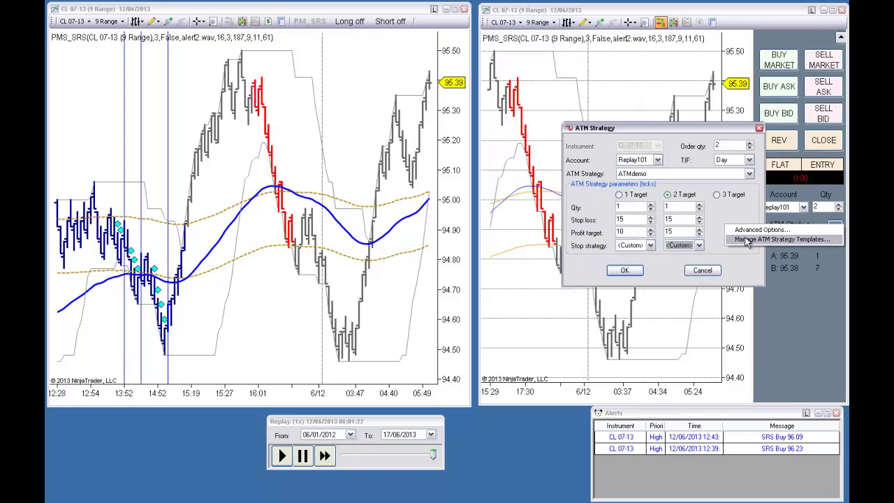
pyautogui.click(747, 241)
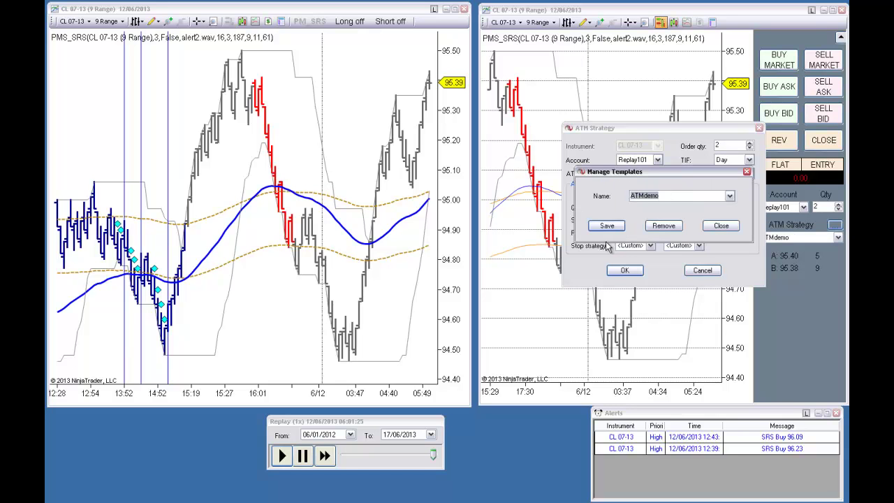
pyautogui.click(606, 225)
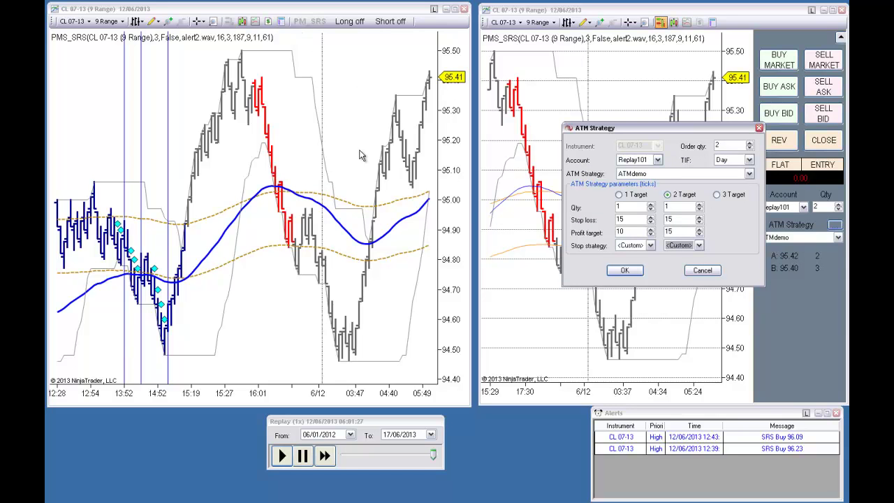
# - Apply ATMdemo, turn on both Long and Short automatic entries, and speed the replay to 100x
pyautogui.click(624, 270)
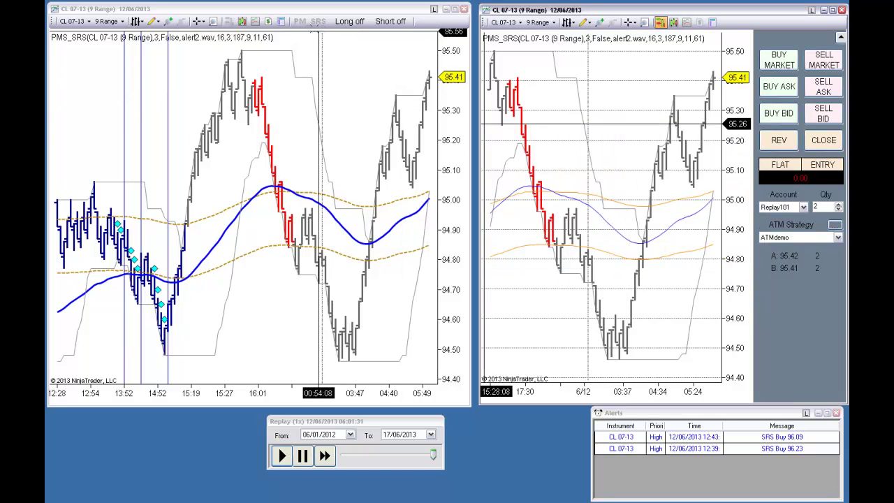
pyautogui.click(349, 22)
pyautogui.click(349, 21)
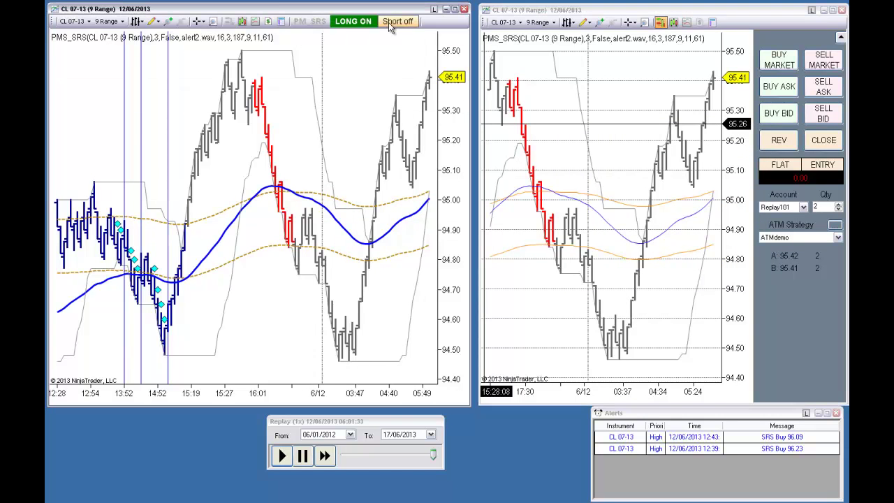
pyautogui.click(390, 21)
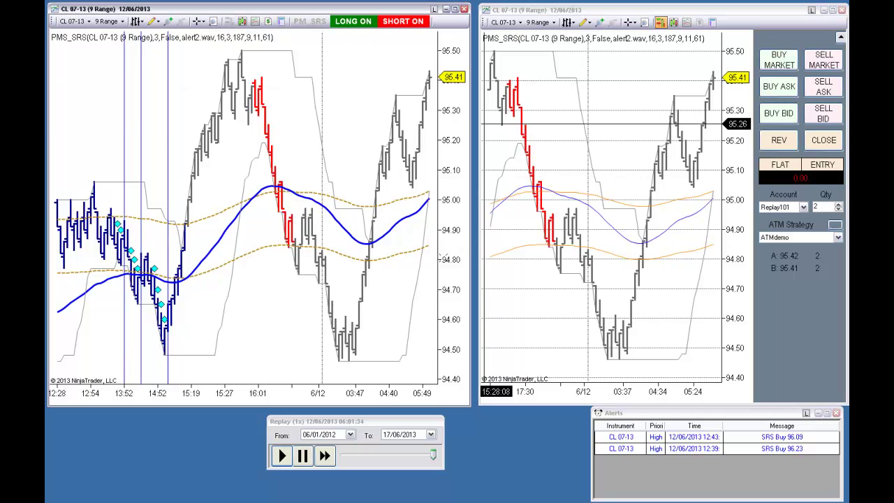
pyautogui.click(326, 456)
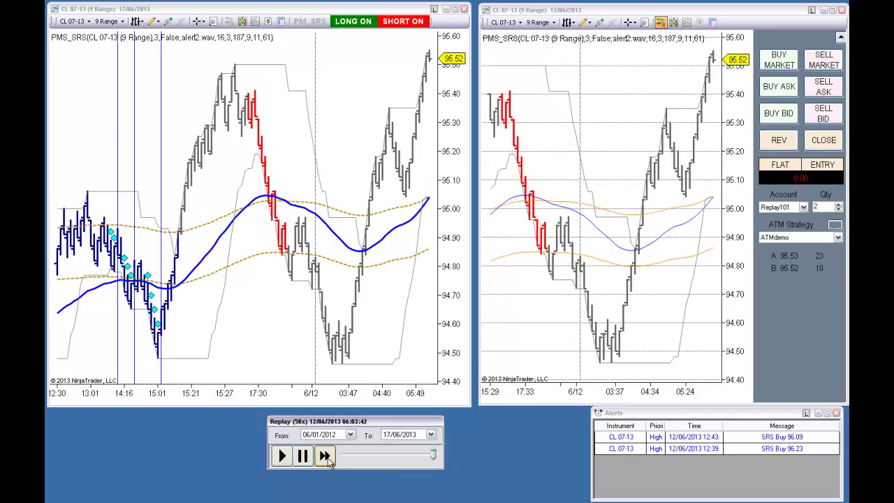
pyautogui.click(325, 455)
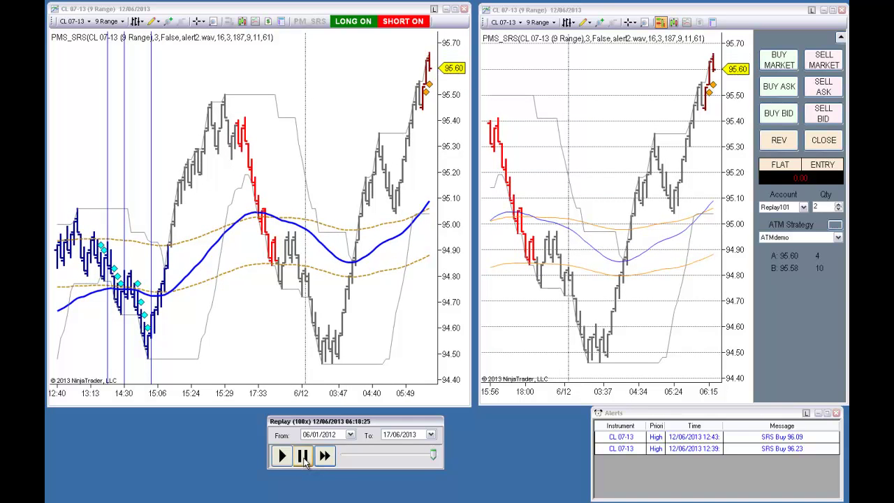
# - Pause to widen the right chart's bars, then resume replay at 500x until flat at $1300
pyautogui.click(302, 456)
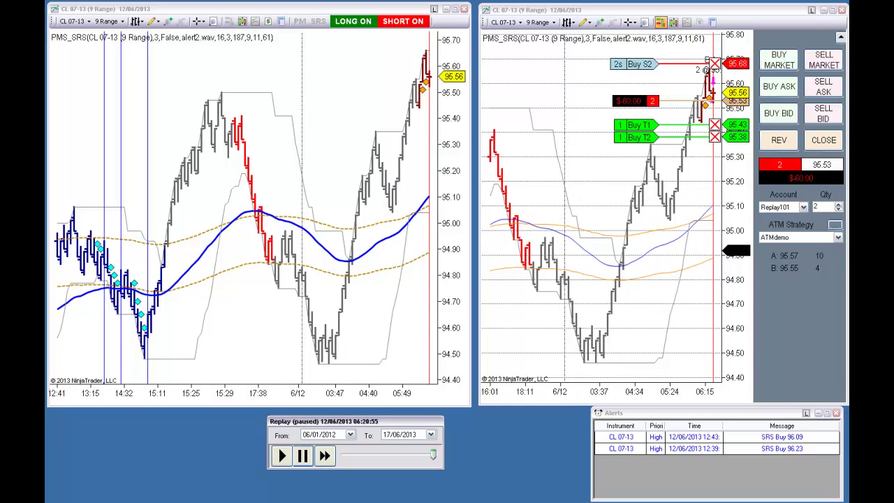
pyautogui.moveTo(670, 391); pyautogui.dragTo(646, 391)
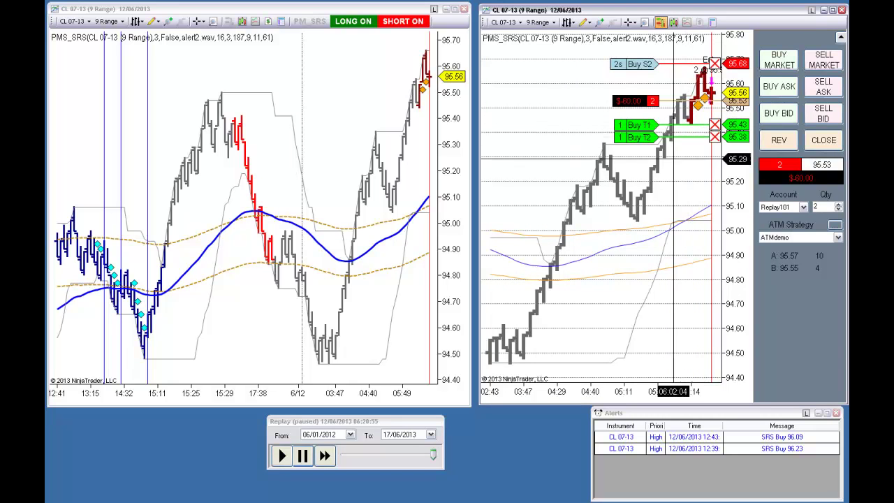
pyautogui.click(324, 455)
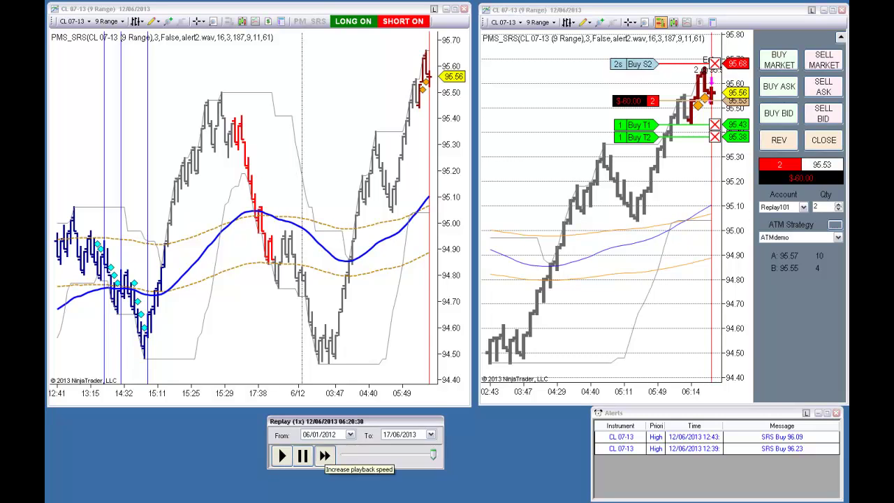
pyautogui.click(325, 455)
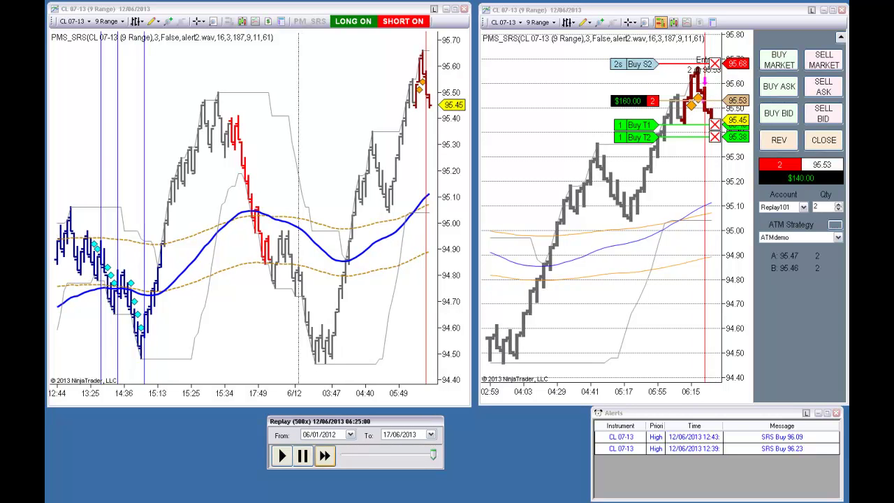
pyautogui.click(325, 455)
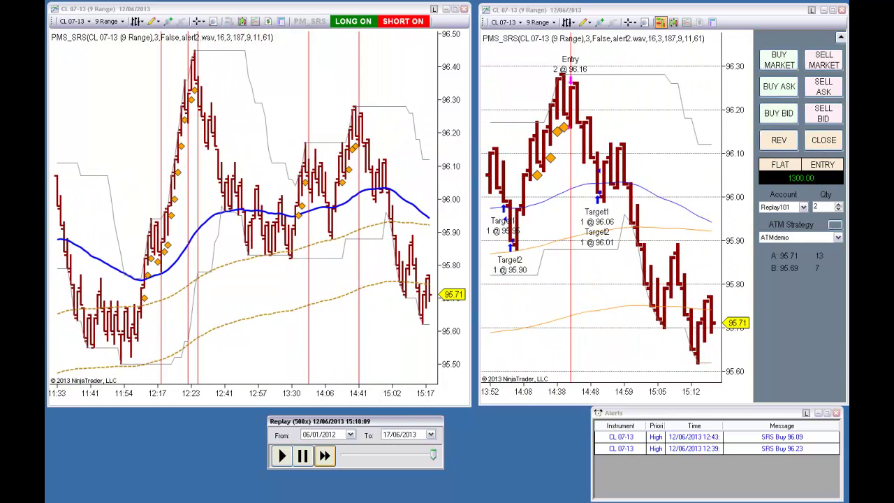
# - Pause the replay at 12/06/2013 15:31:15, still flat at $1300 profit
pyautogui.click(302, 455)
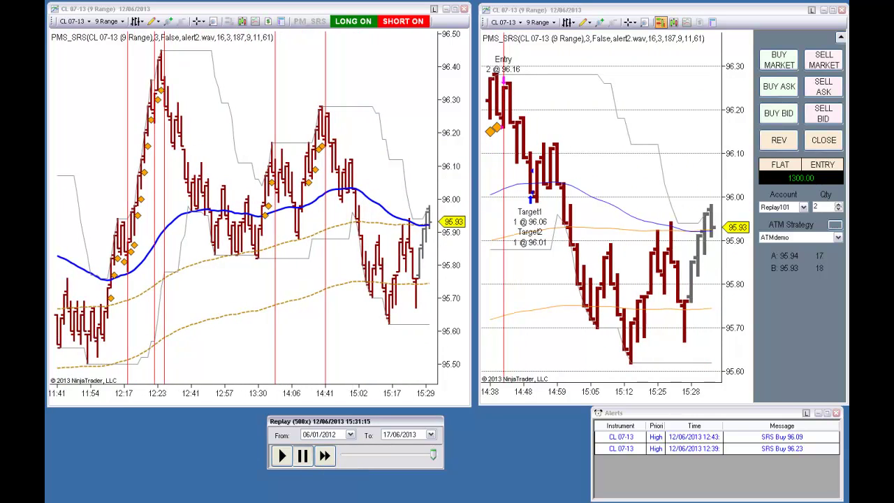